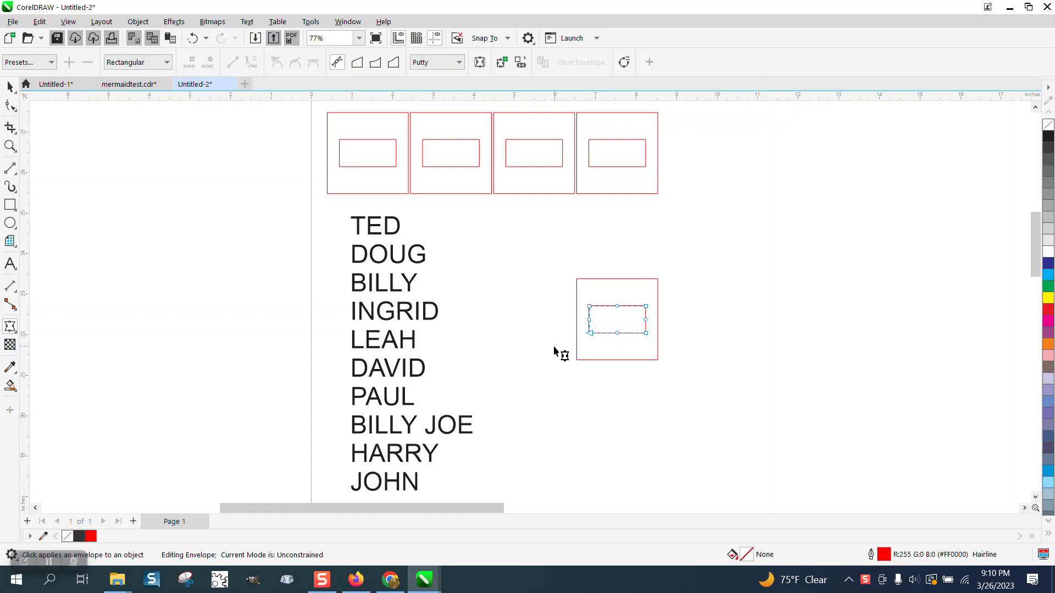
Step: Show the Envelope settings and shape the two-word name with an envelope created from the small rectangle in the separate square
click(10, 86)
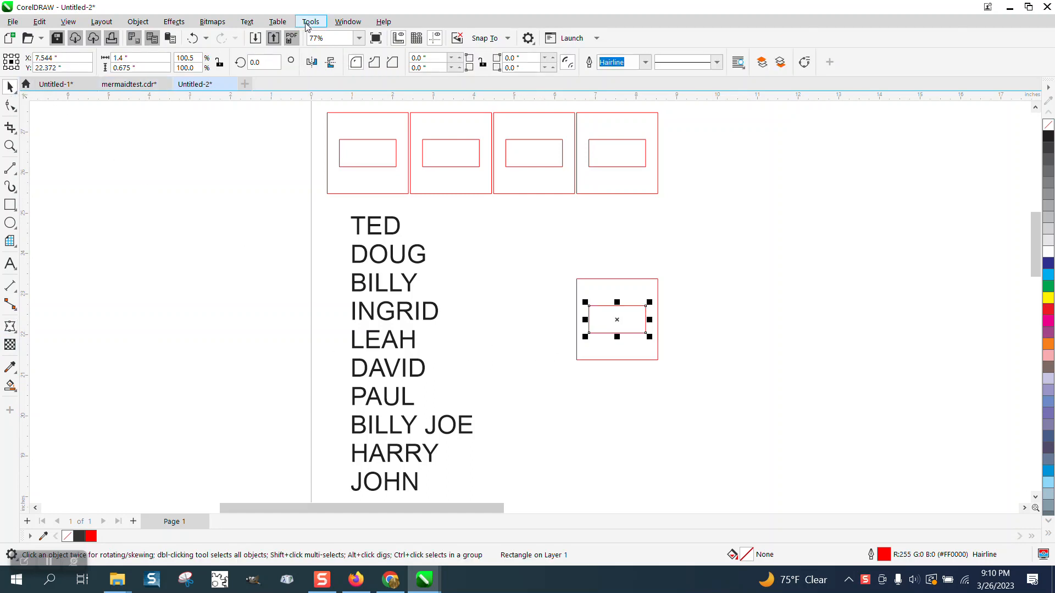
click(180, 23)
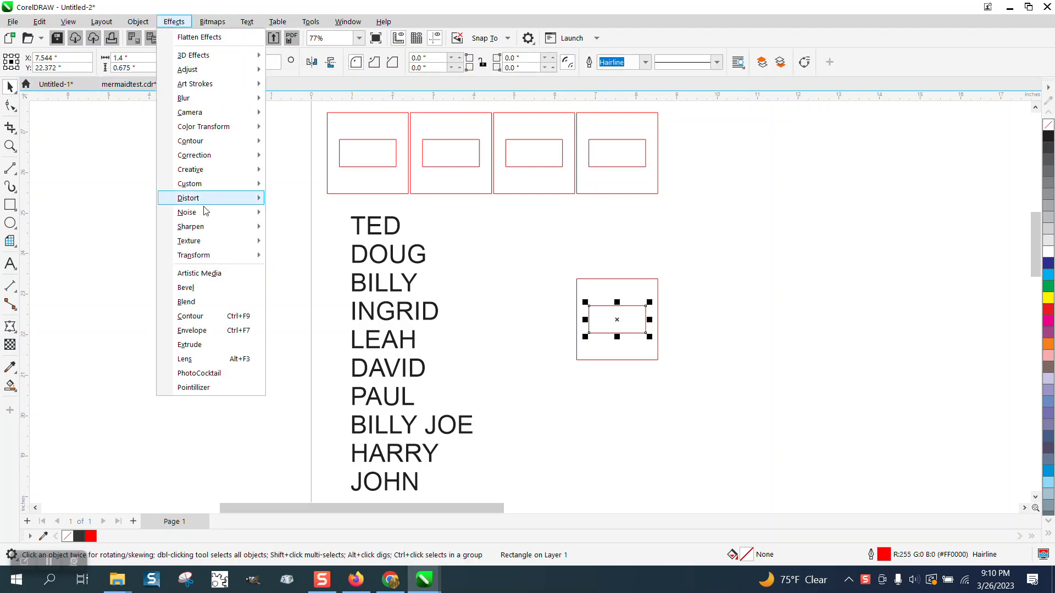
click(207, 332)
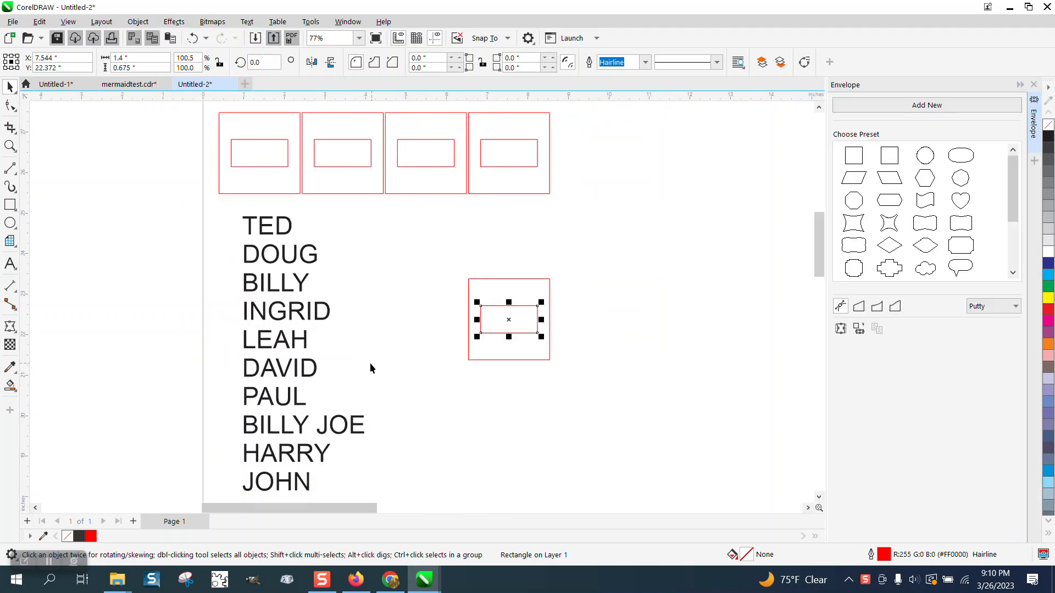
click(9, 86)
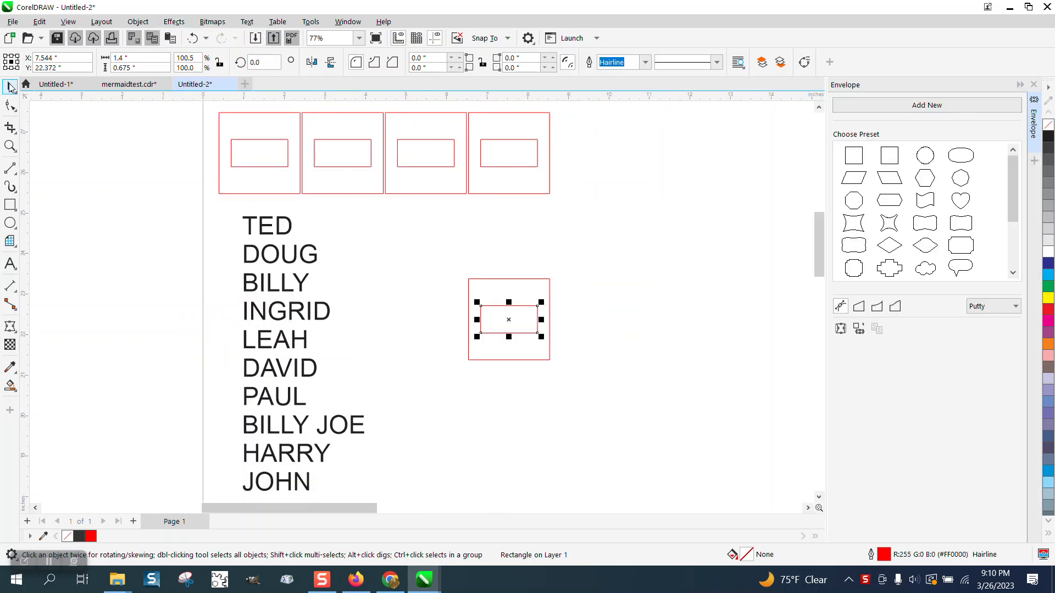
click(359, 416)
click(359, 420)
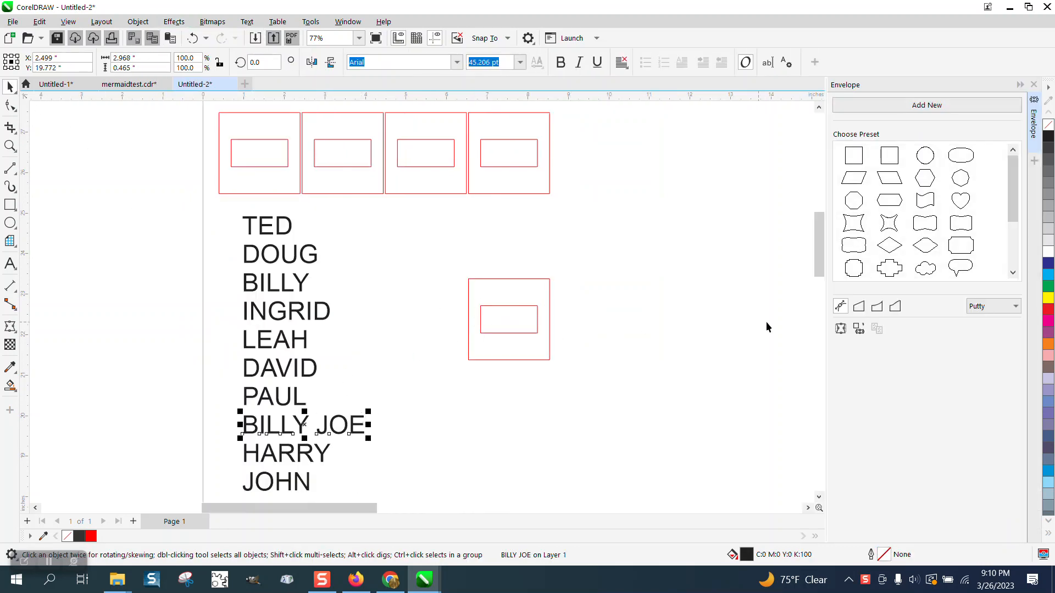
click(858, 328)
click(509, 329)
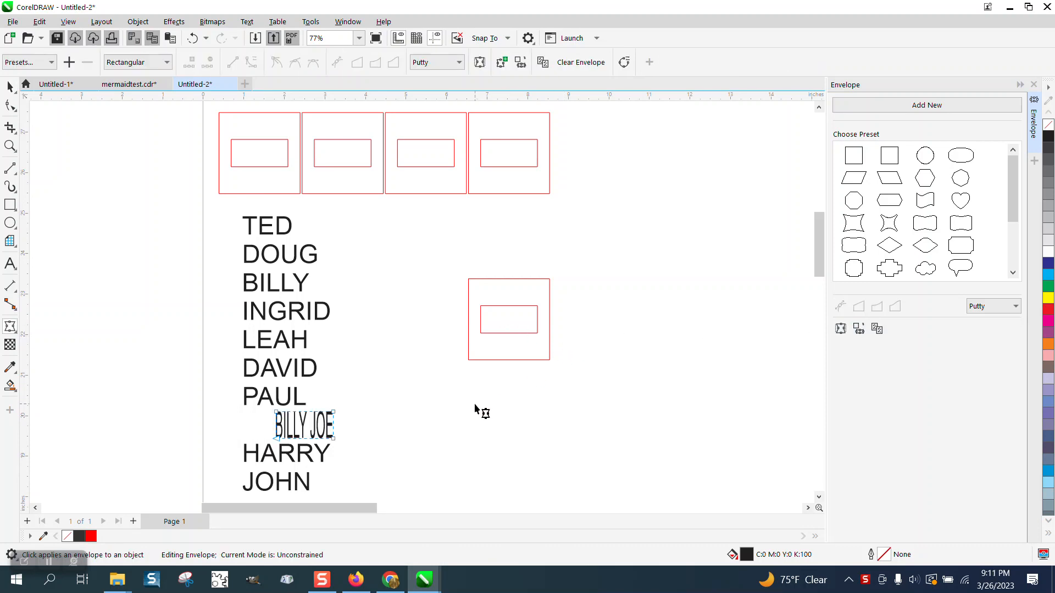
Step: Align the enveloped two-word name horizontally and vertically to the centre of the small rectangle in the separate square
click(10, 87)
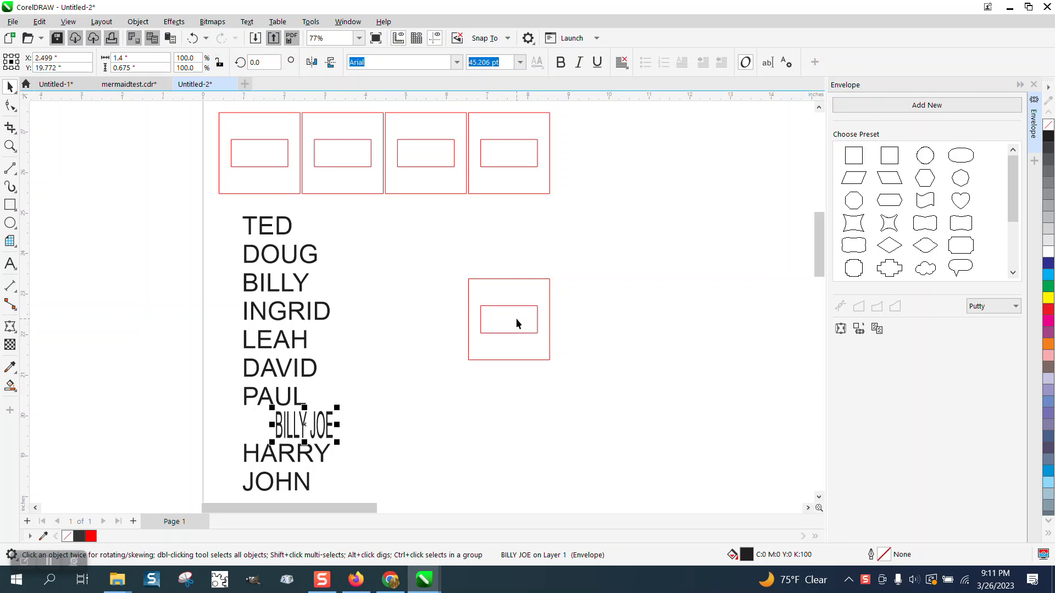
shift+click(517, 319)
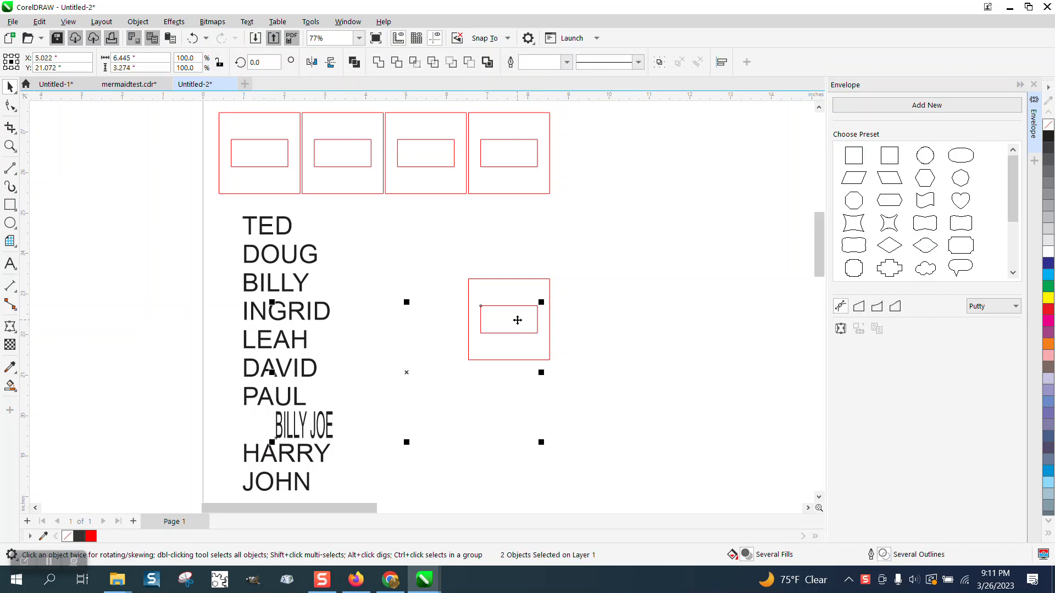
key(e)
key(c)
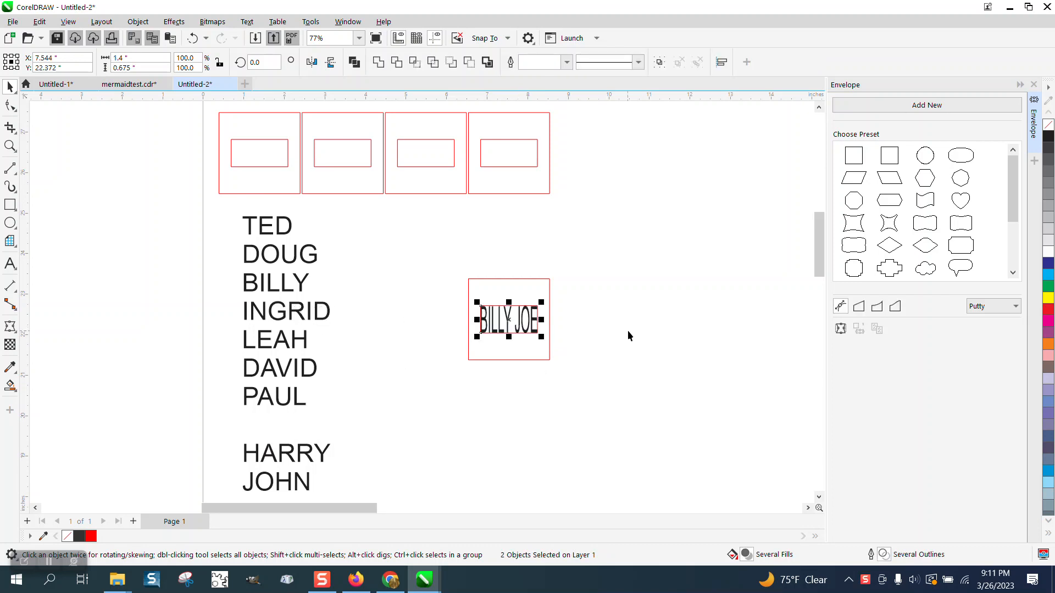
click(627, 330)
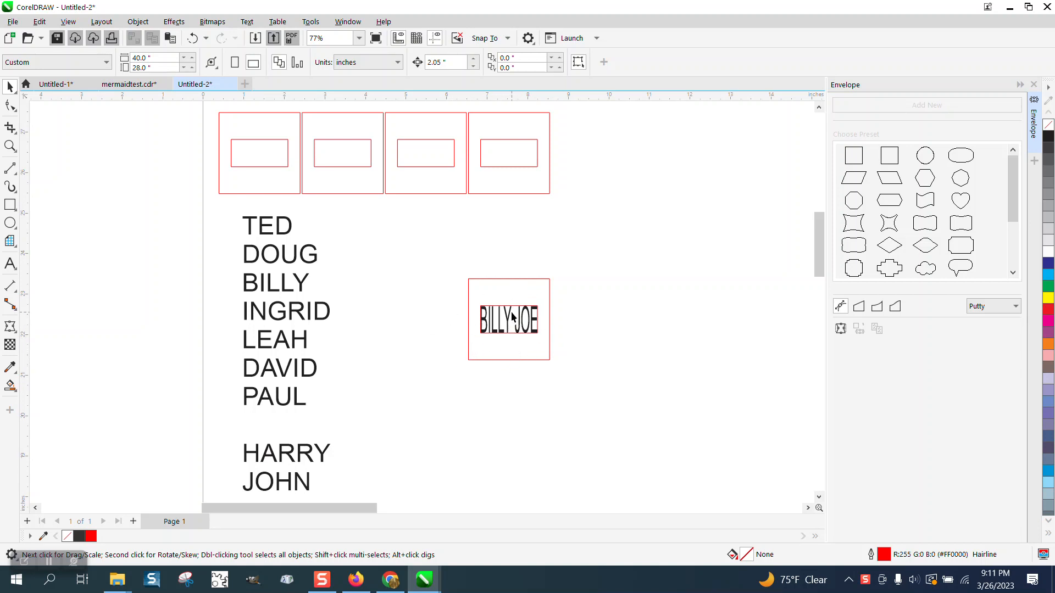
Step: Check the small rectangle in the first square and set the width of the first name in the list to 1.4 inches
click(271, 166)
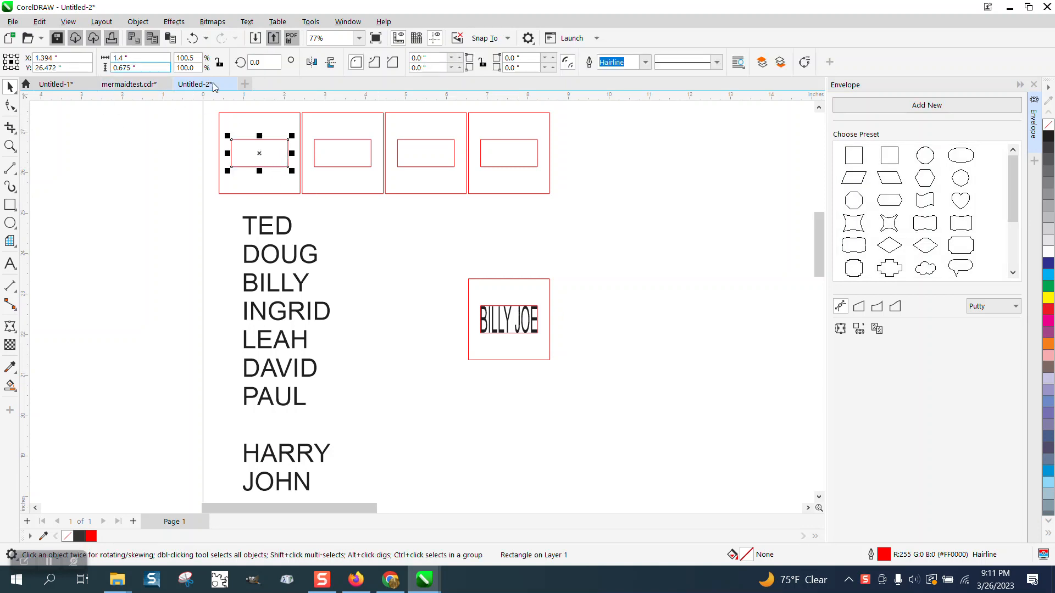
click(288, 236)
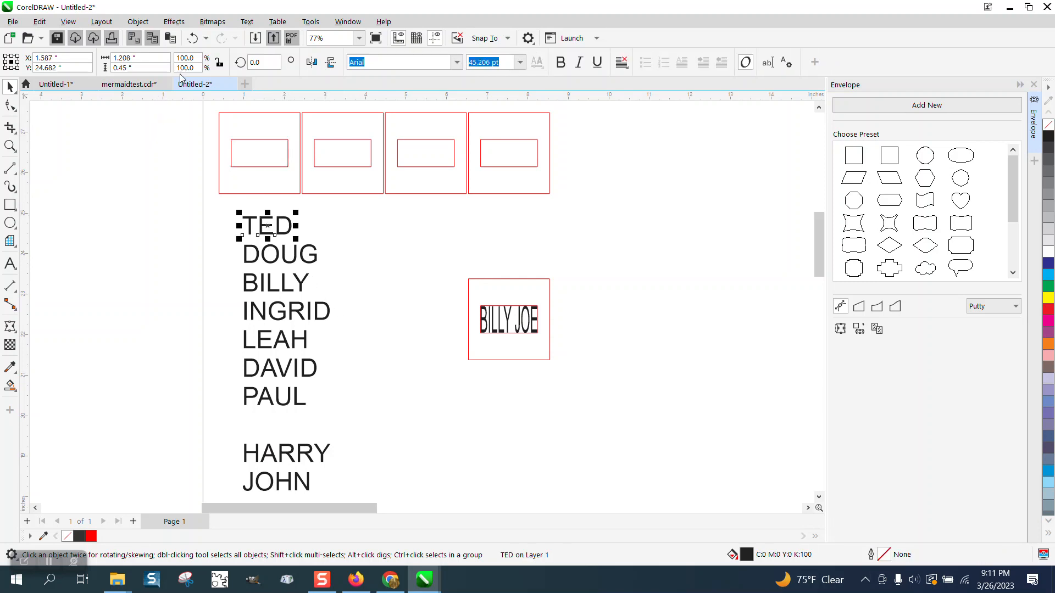
click(138, 58)
text(1.4)
key(Return)
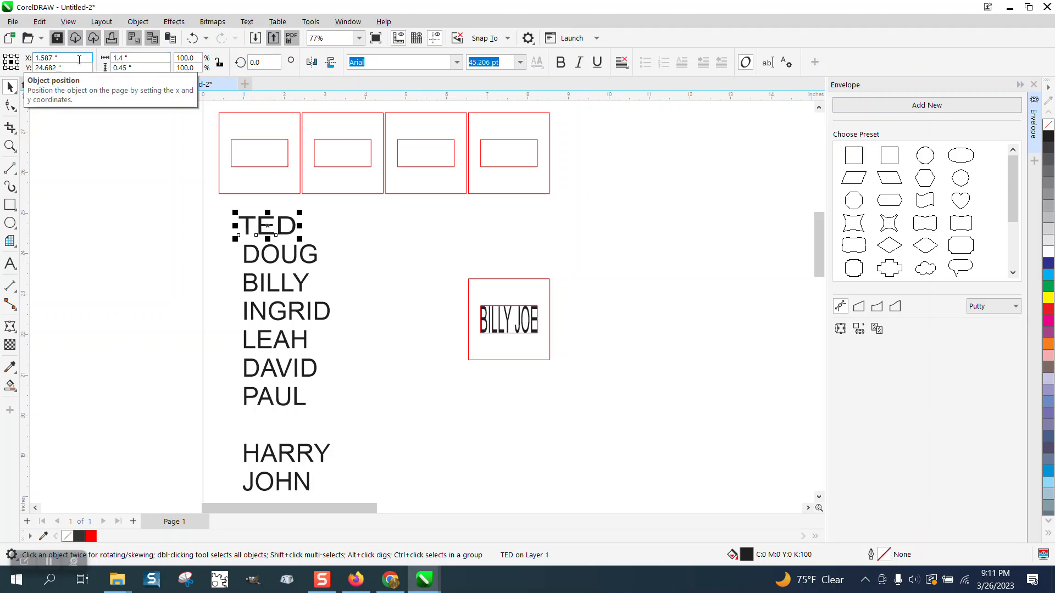
Step: Set the width of the second name in the list to 1.4 inches
click(283, 268)
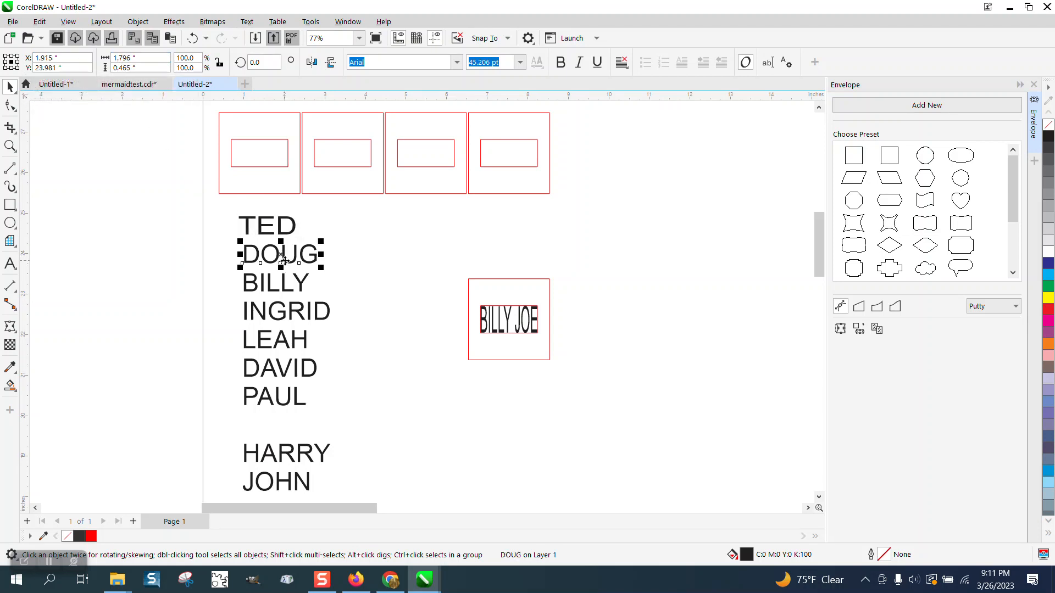
click(138, 59)
text(1.4)
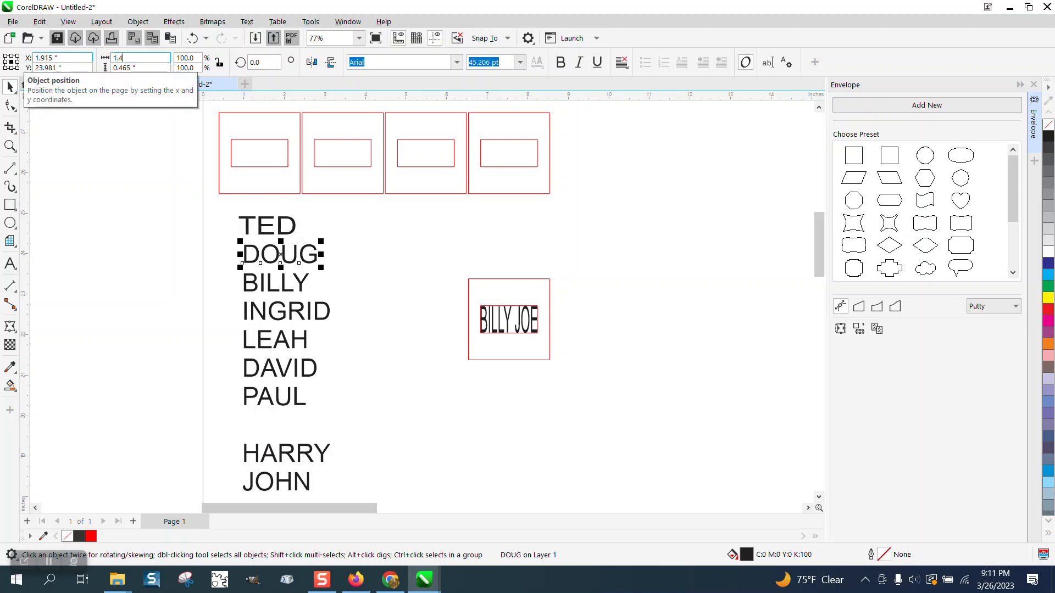
key(Return)
Step: Set the width of the third name in the list to 1.4 inches
click(256, 291)
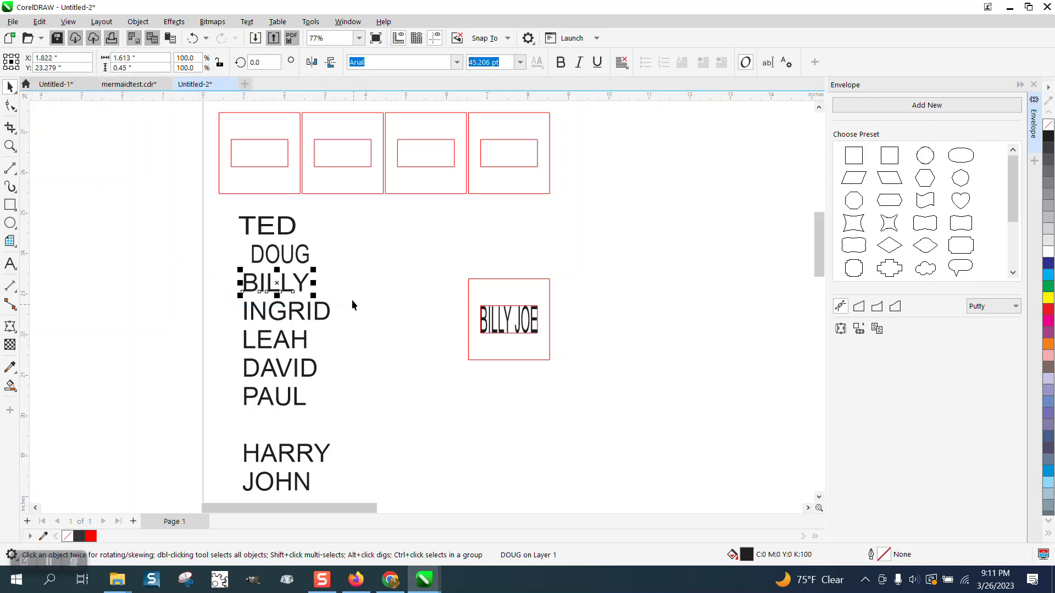
click(135, 59)
text(14)
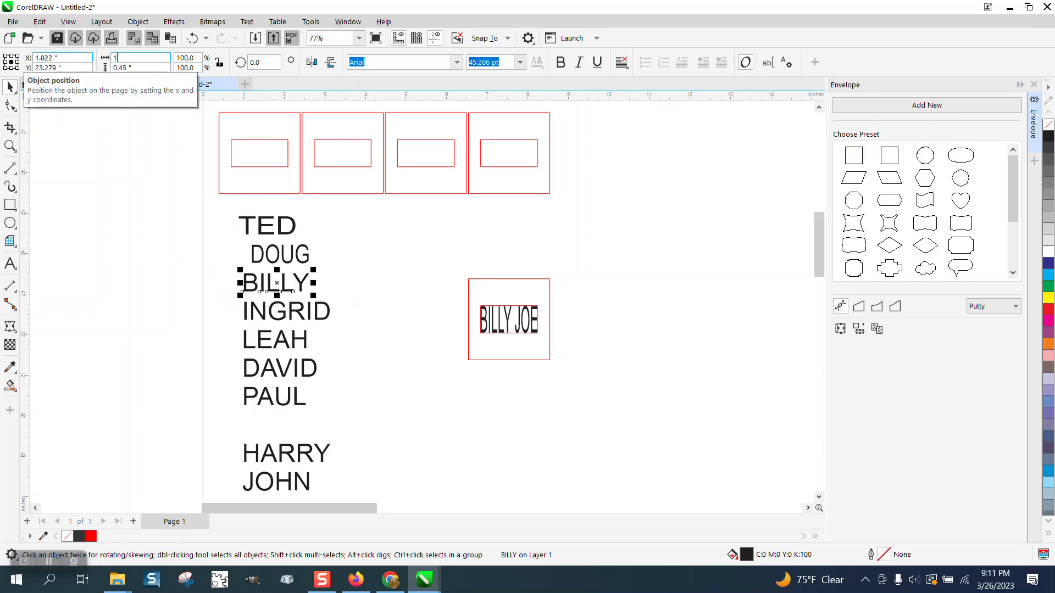
key(Return)
click(141, 57)
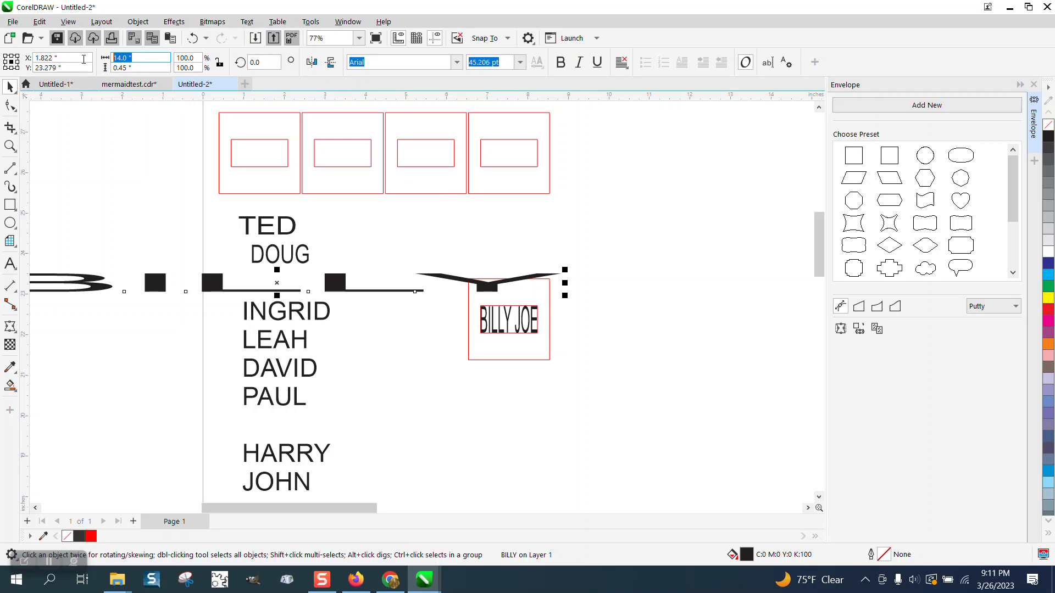
text(1.4)
key(Return)
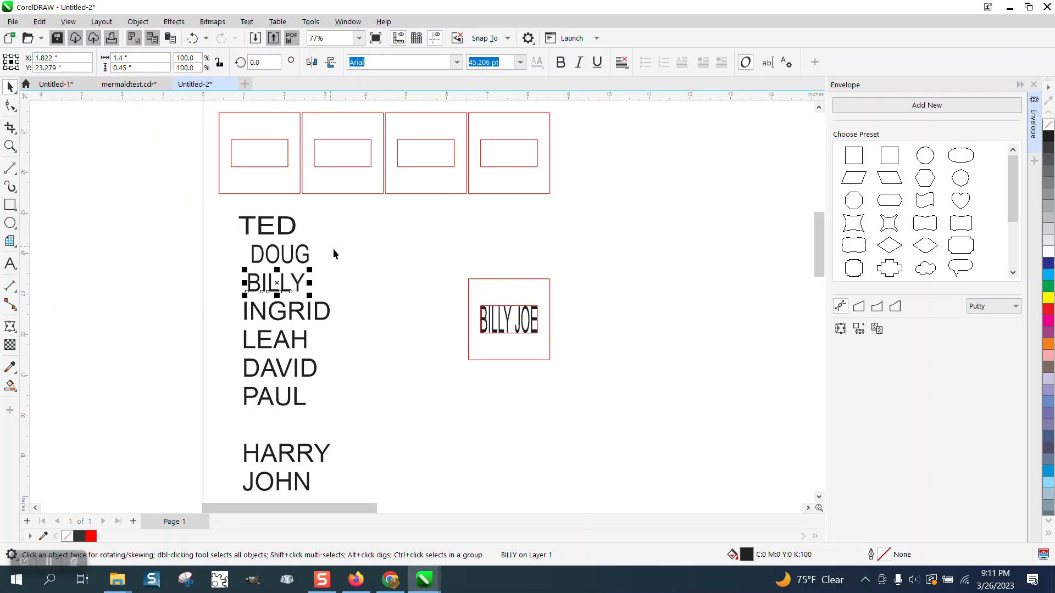
Step: Set the width of the fourth name in the list to 1.4 inches and deselect it
click(330, 312)
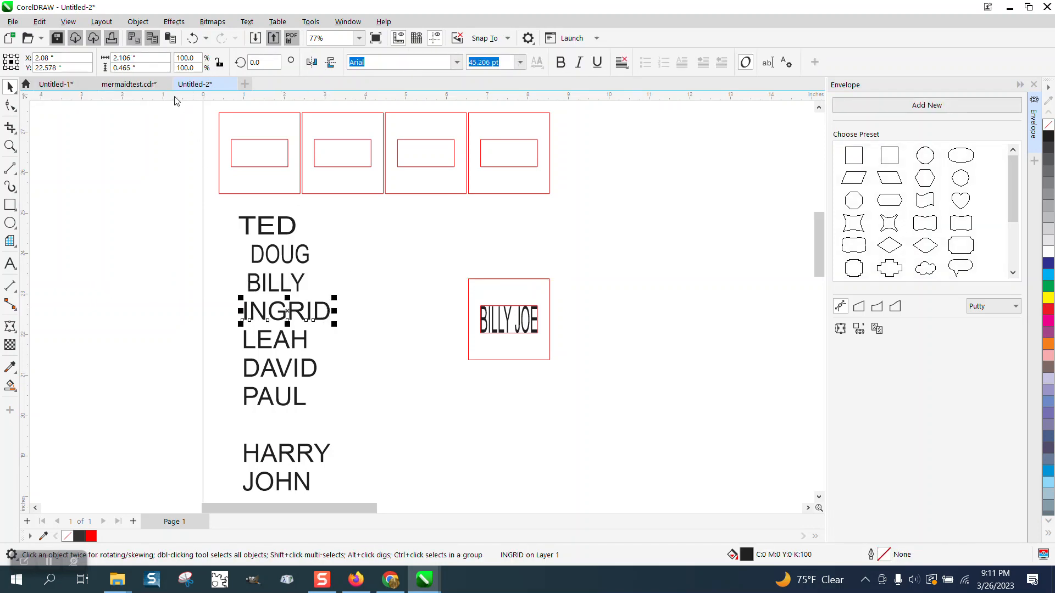
click(150, 57)
text(1)
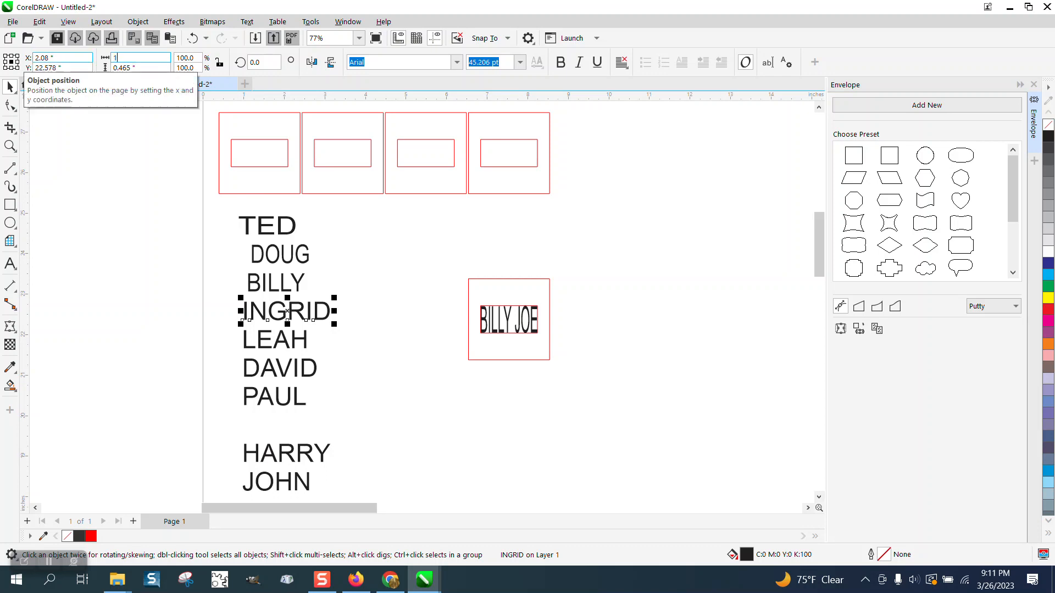
text(.4)
key(Return)
click(289, 244)
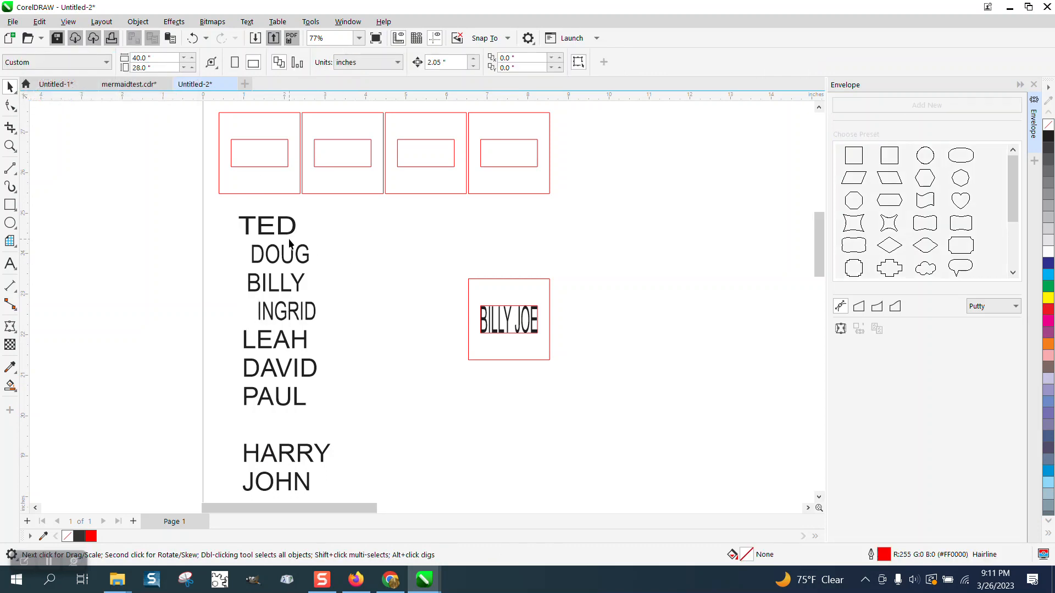
Step: Centre the first name horizontally and vertically in the small rectangle of the first square
click(289, 235)
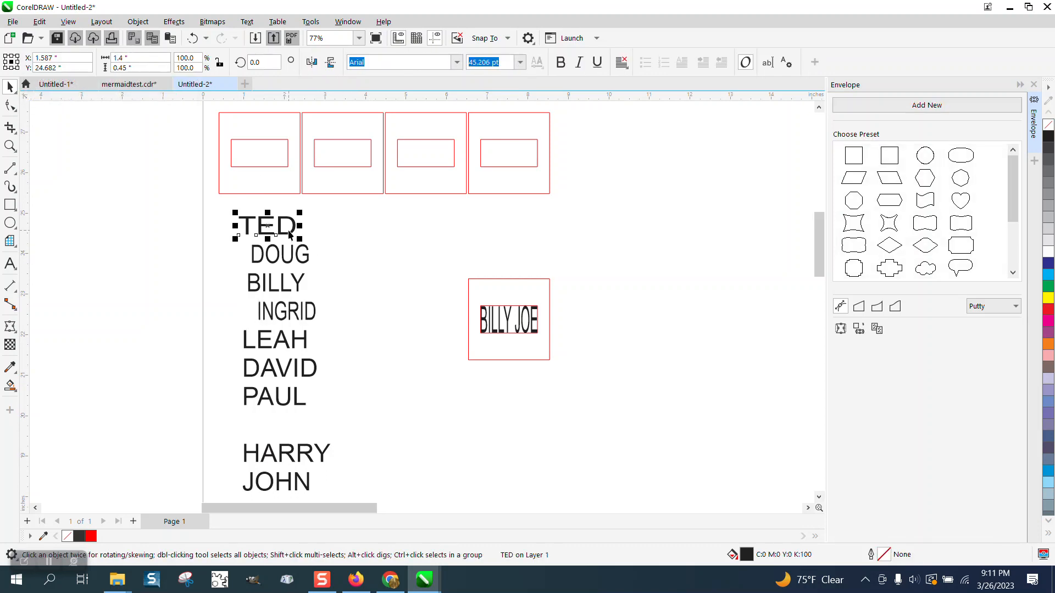
shift+click(268, 160)
key(e)
key(c)
click(322, 248)
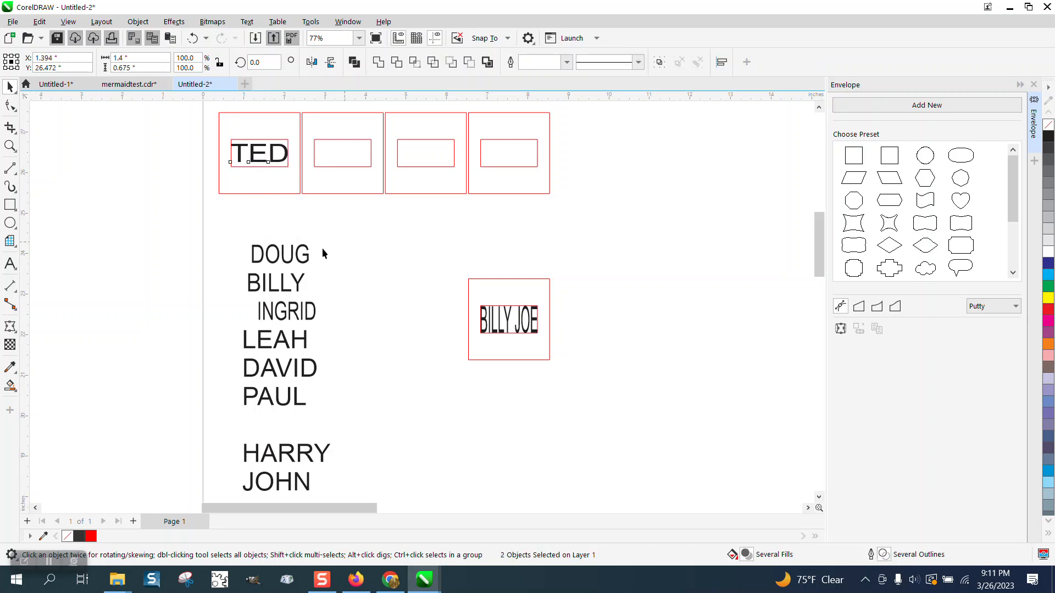
Step: Centre the second name horizontally and vertically in the small rectangle of the second square
click(306, 248)
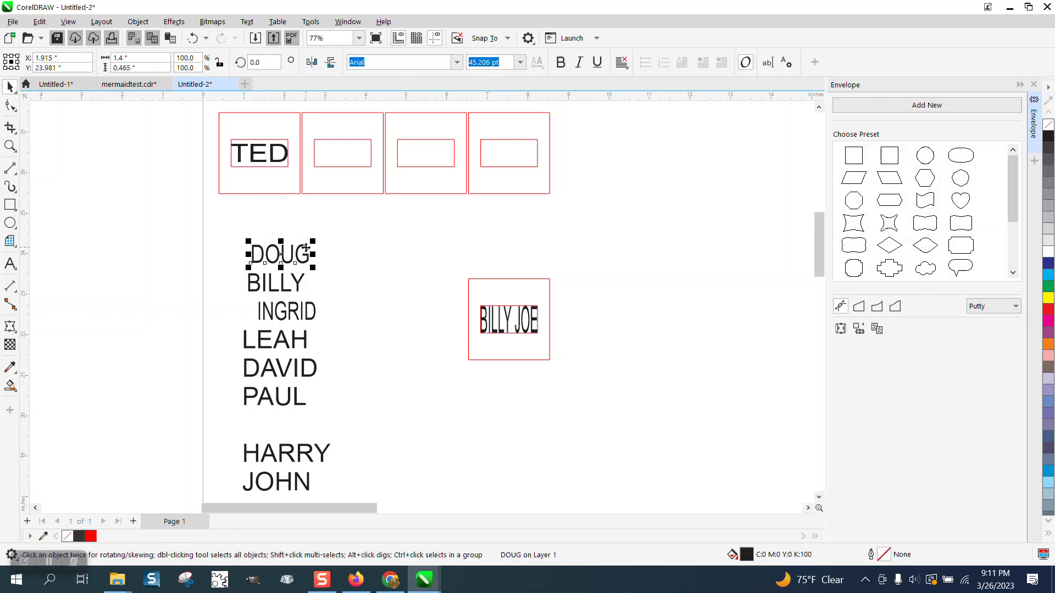
shift+click(349, 161)
key(e)
key(c)
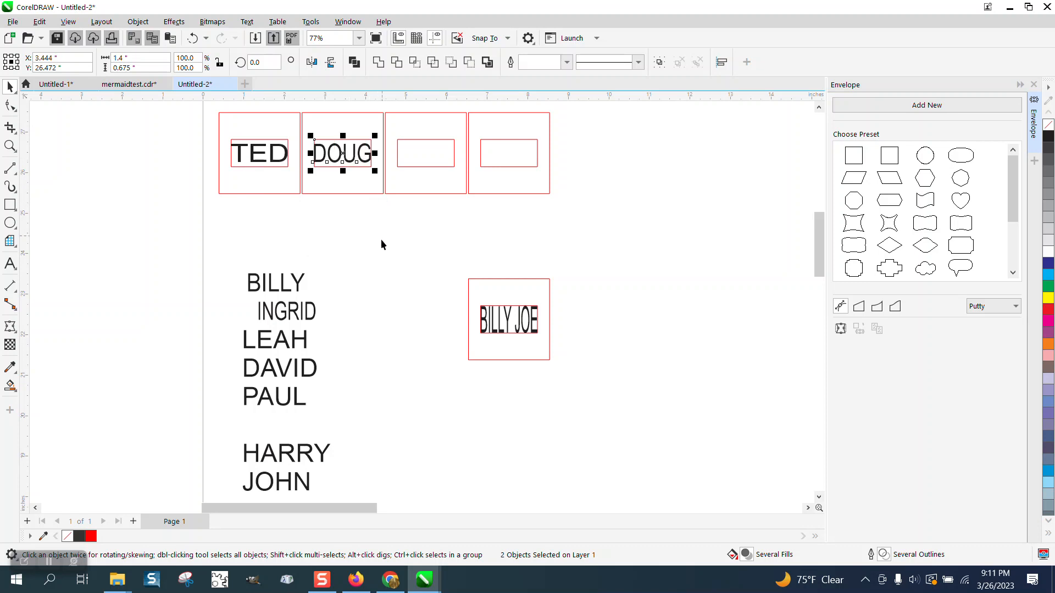
Step: Move the third and fourth names up below the row of squares and centre the fourth name in the fourth square's small rectangle
drag(297, 285, 404, 232)
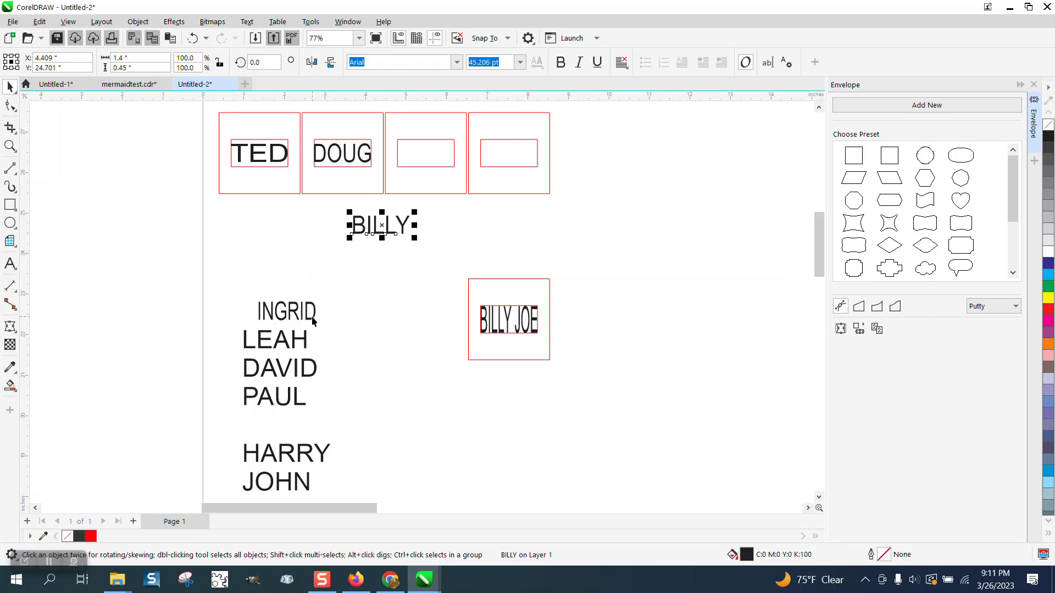
drag(302, 314, 471, 254)
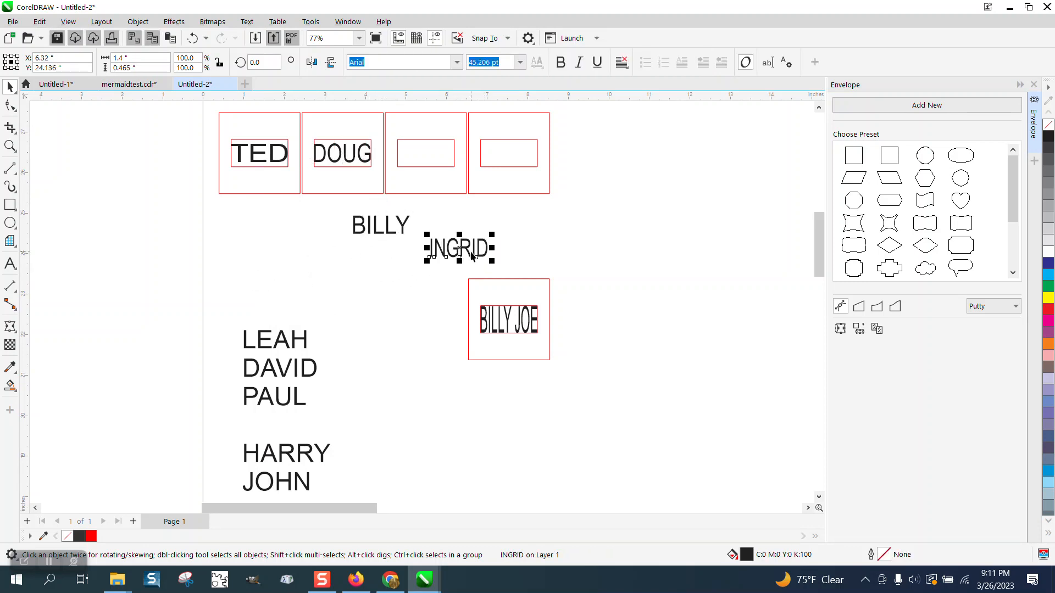
shift+click(497, 161)
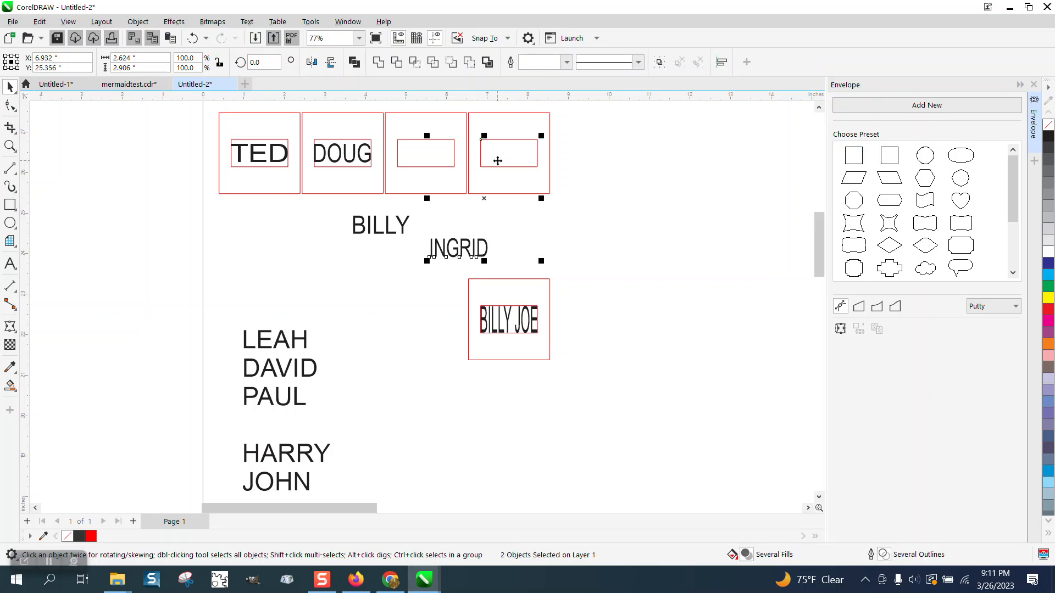
key(e)
key(c)
key(Escape)
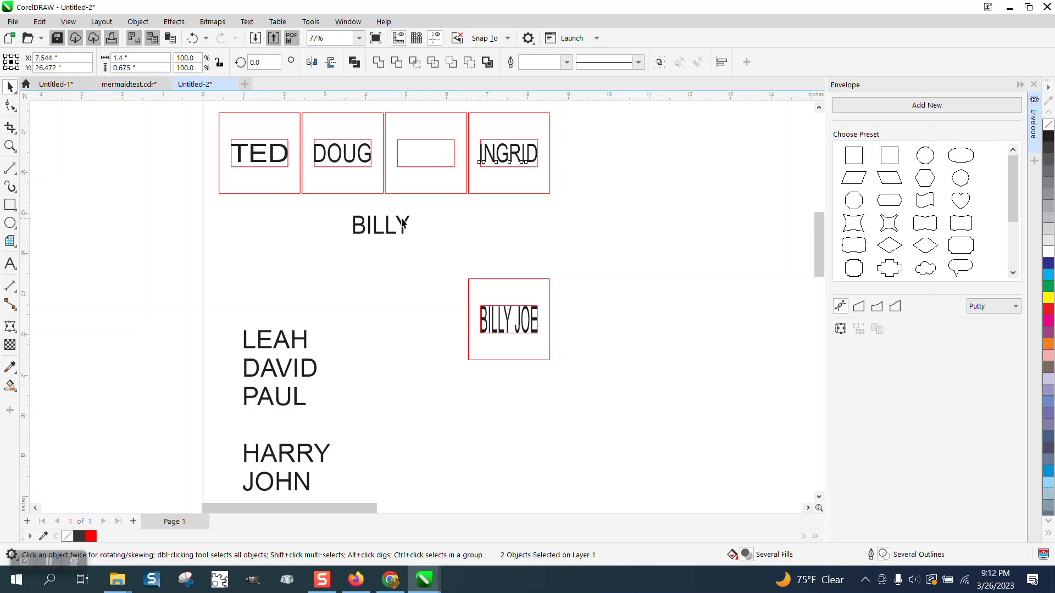
Step: Centre the third name horizontally and vertically in the small rectangle of the third square
click(404, 225)
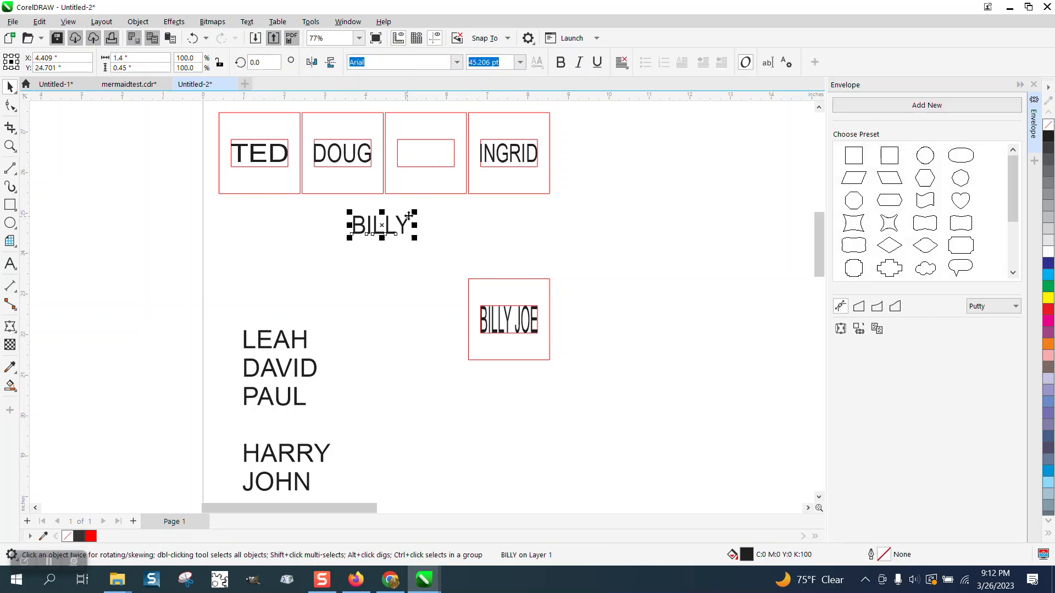
shift+click(437, 157)
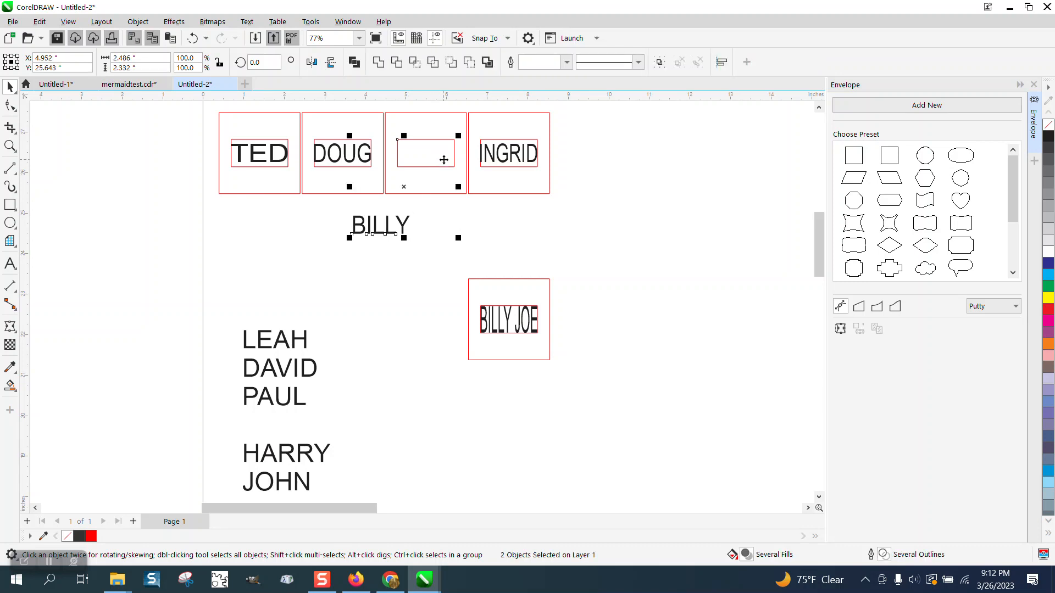
key(e)
key(c)
key(Escape)
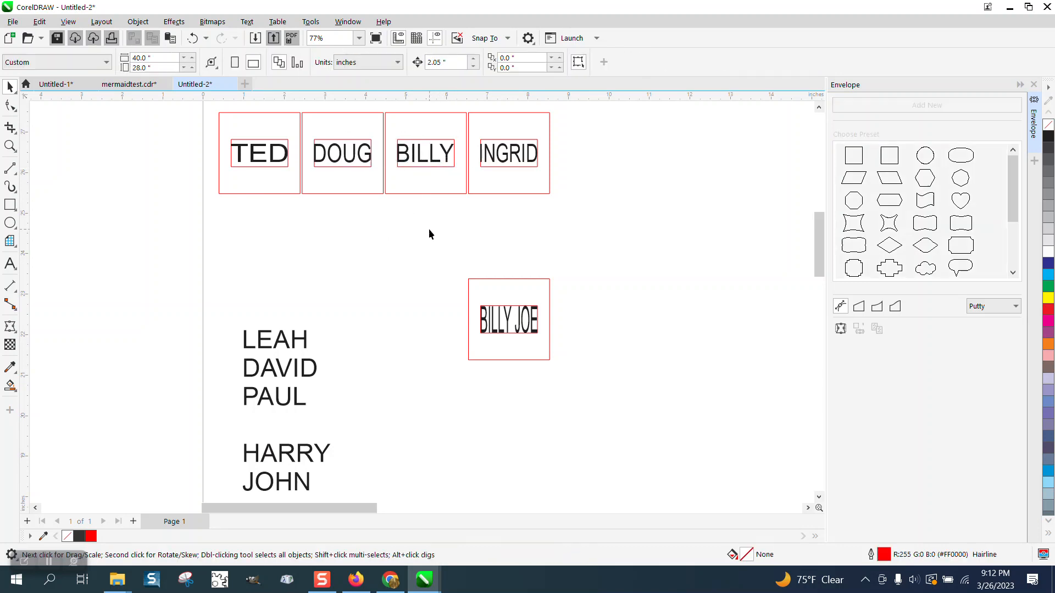
click(10, 146)
drag(212, 125, 636, 229)
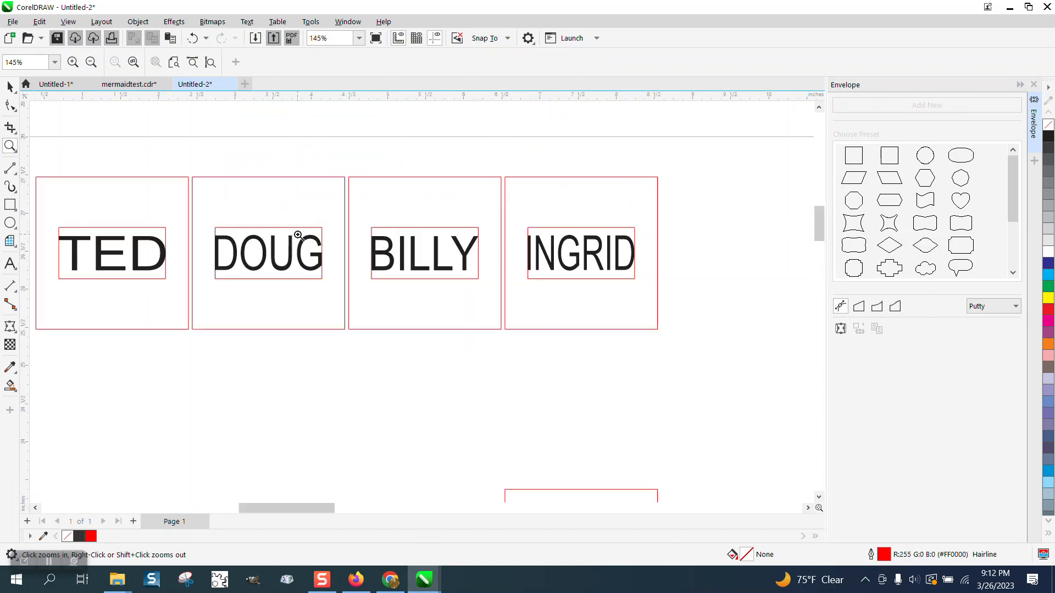
scroll(556, 252, down, 2)
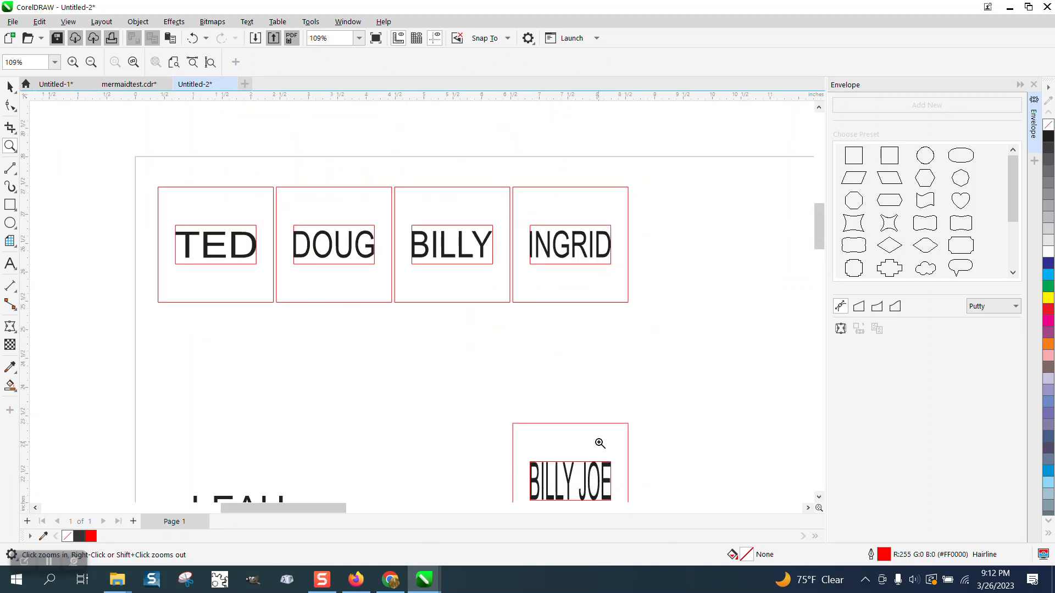
Step: Examine how the long two-word name and the row of four names fit inside their small rectangles
scroll(536, 353, down, 1)
drag(528, 440, 648, 490)
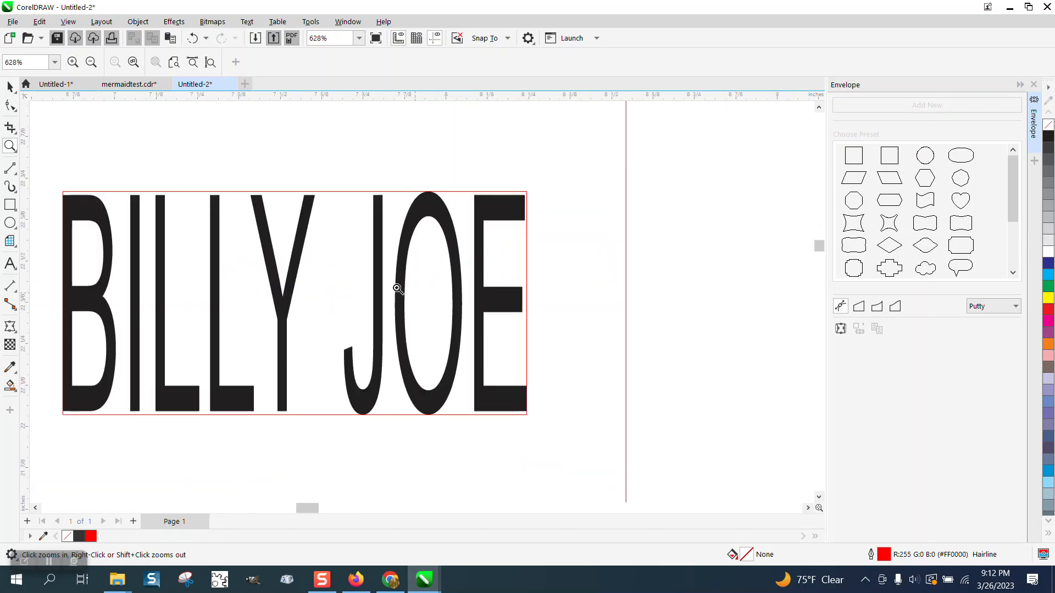
scroll(398, 239, down, 1)
scroll(529, 266, down, 8)
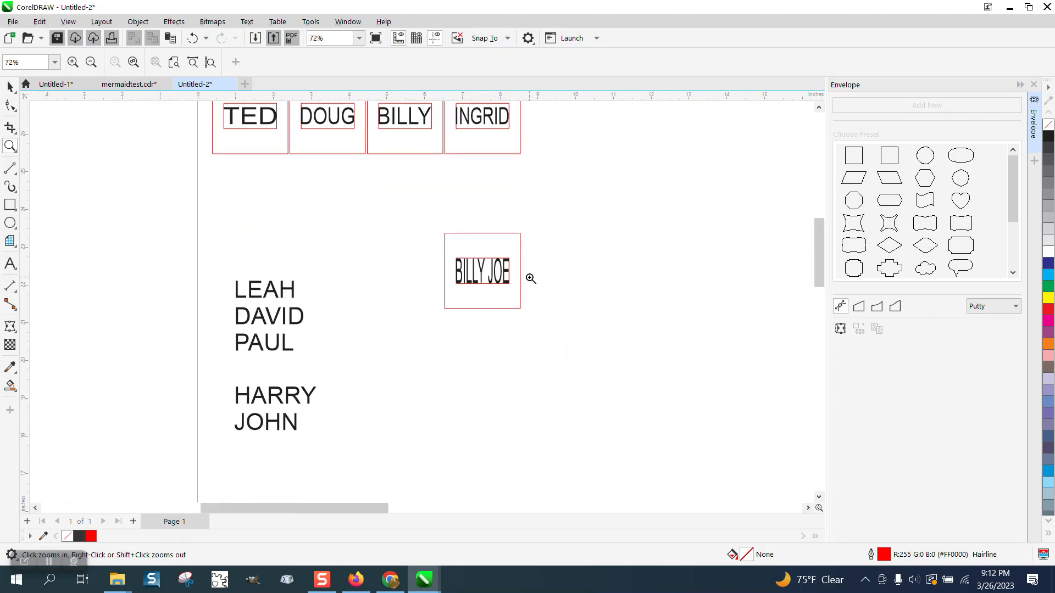
scroll(430, 253, down, 1)
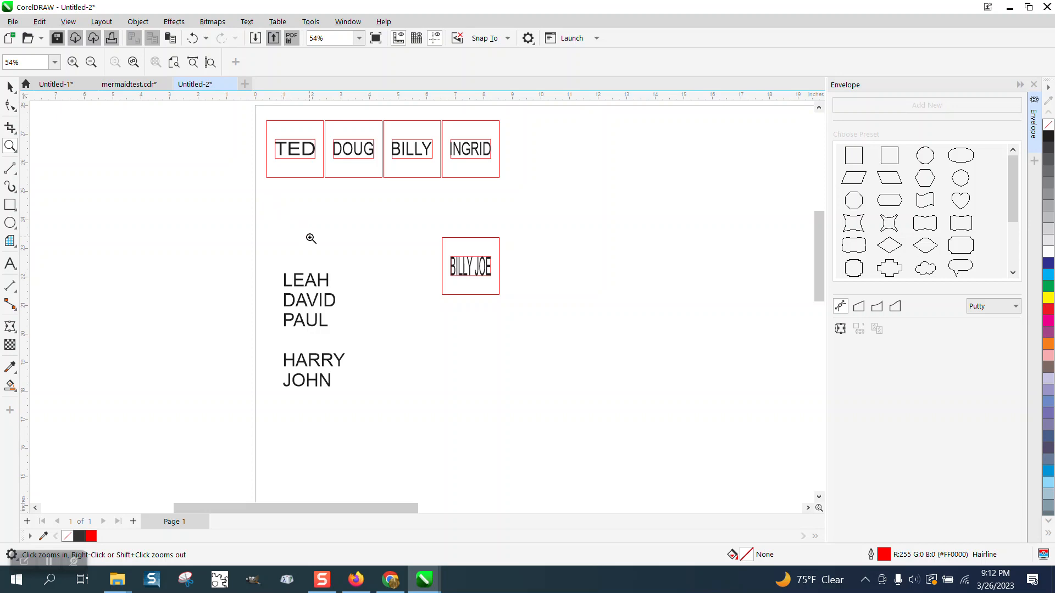
drag(259, 128, 541, 199)
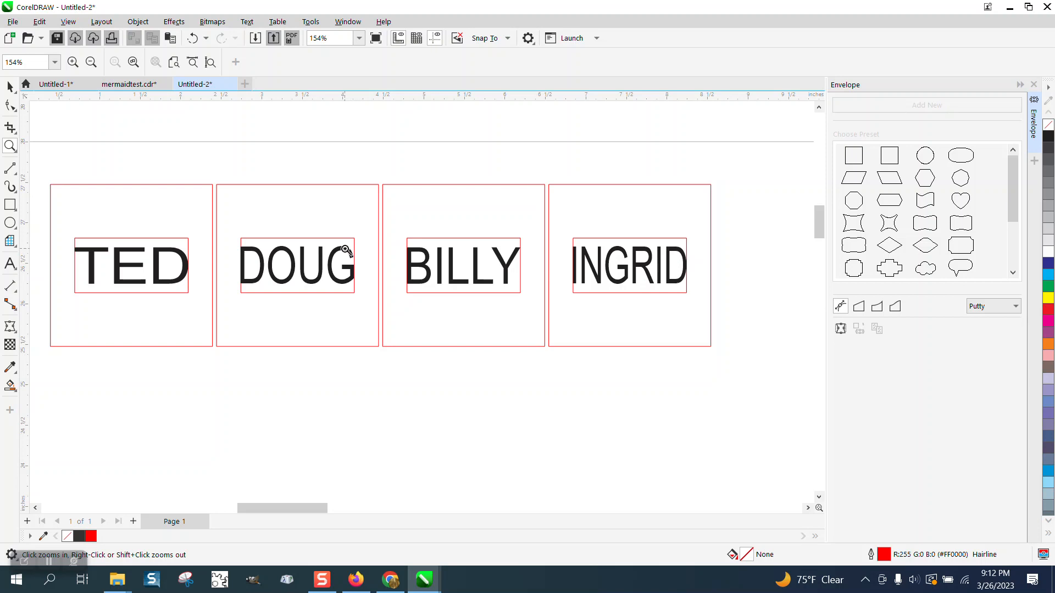
right_click(352, 217)
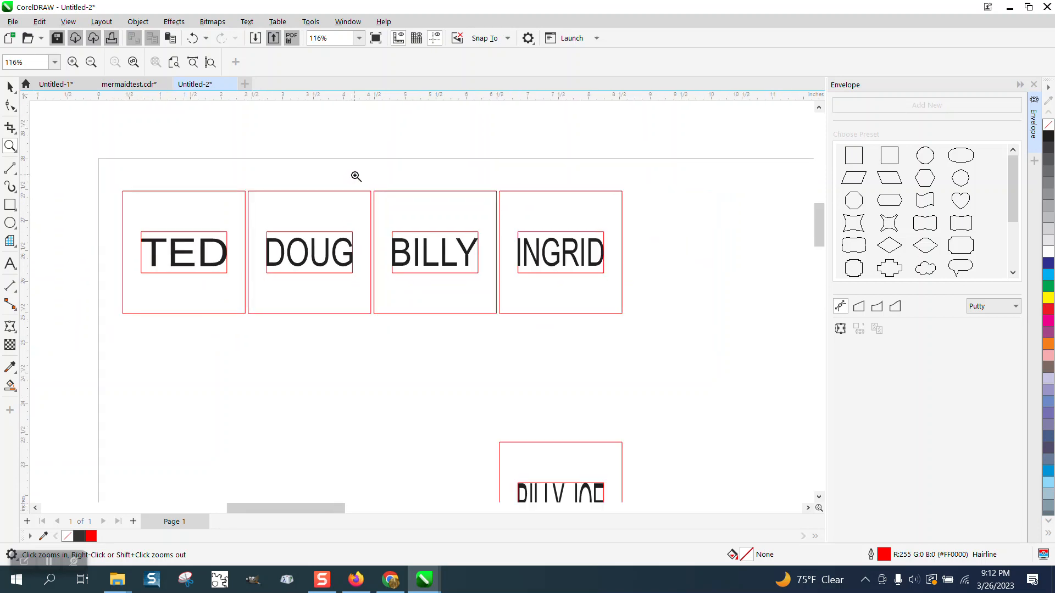
right_click(358, 175)
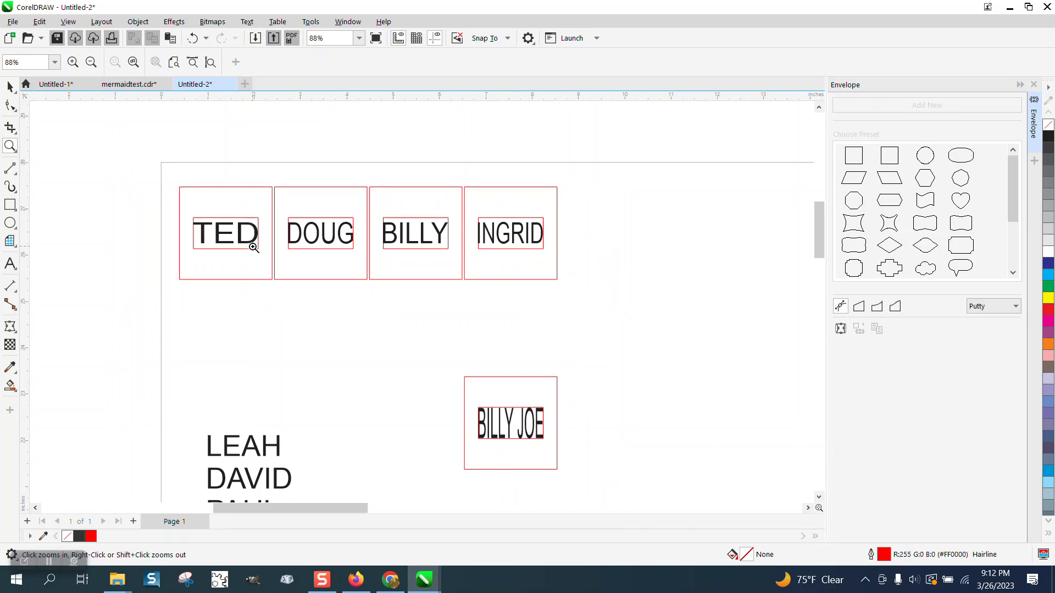
Step: Undo the centring and resizing of the first four names, back to the original list
click(193, 39)
click(193, 40)
click(194, 40)
click(193, 40)
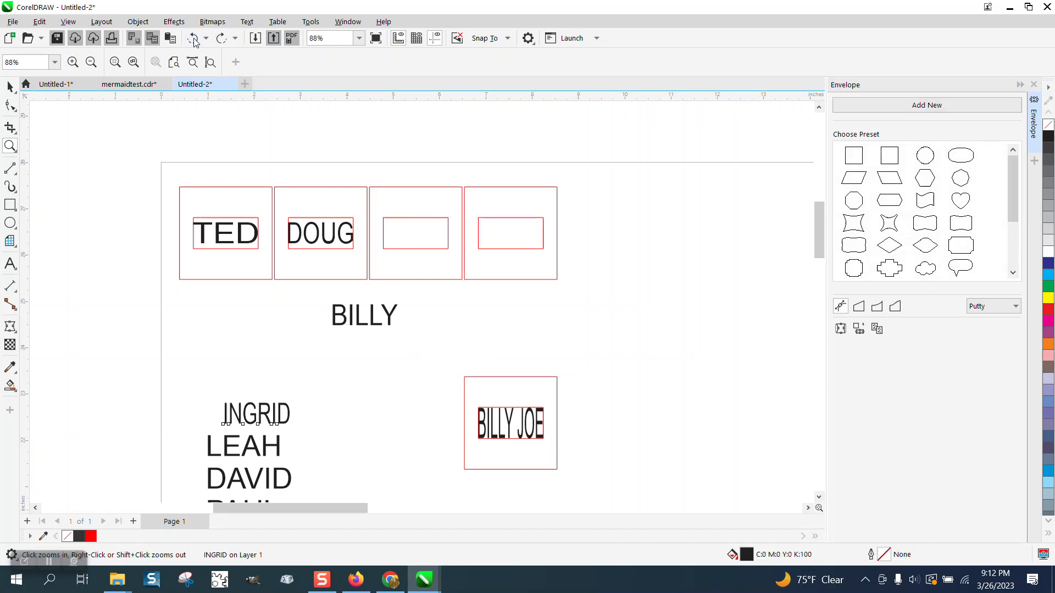
click(194, 40)
click(193, 39)
click(193, 40)
click(193, 39)
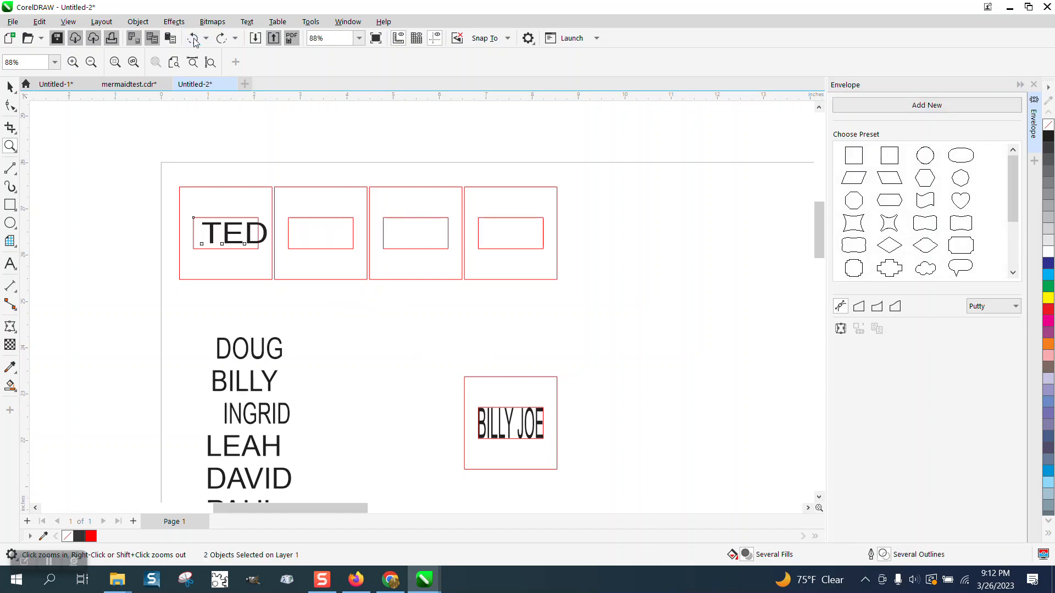
click(193, 39)
click(194, 39)
click(193, 40)
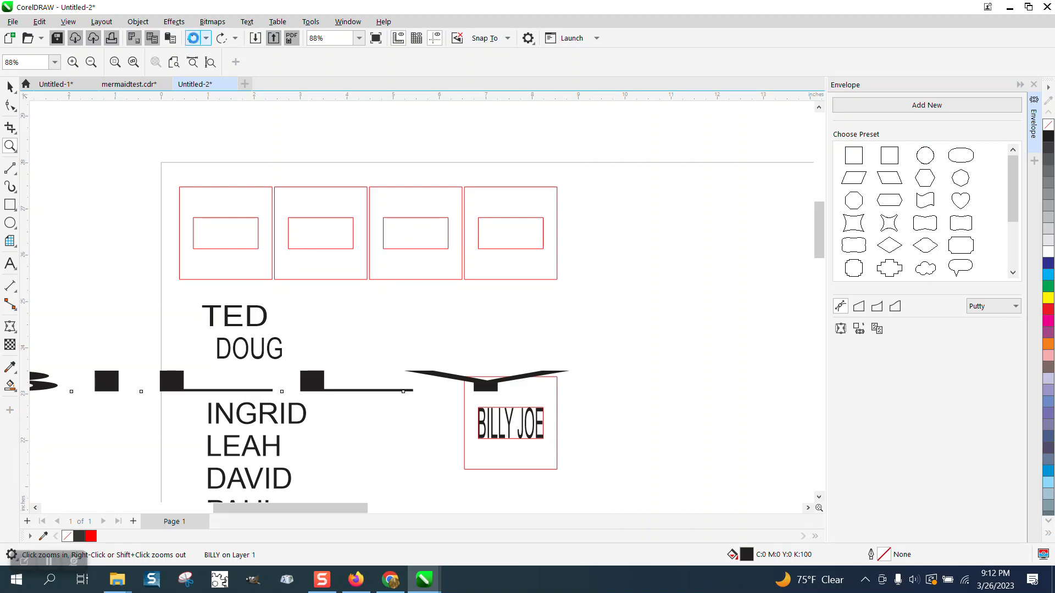
click(193, 39)
click(193, 40)
click(194, 40)
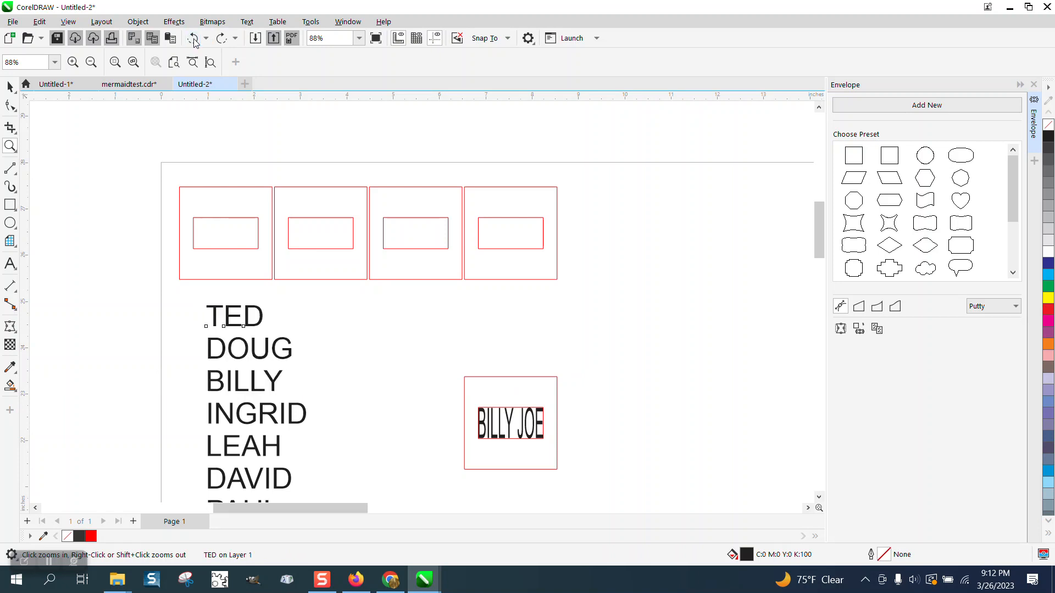
Step: Set the width of the first name in the list to 1.4 inches
click(10, 86)
click(207, 271)
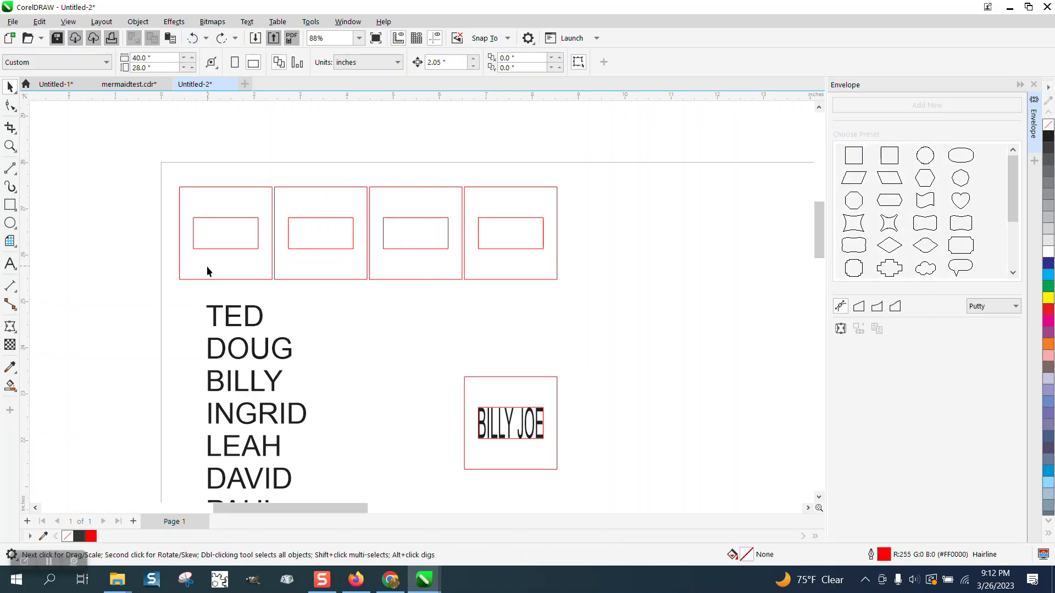
click(262, 315)
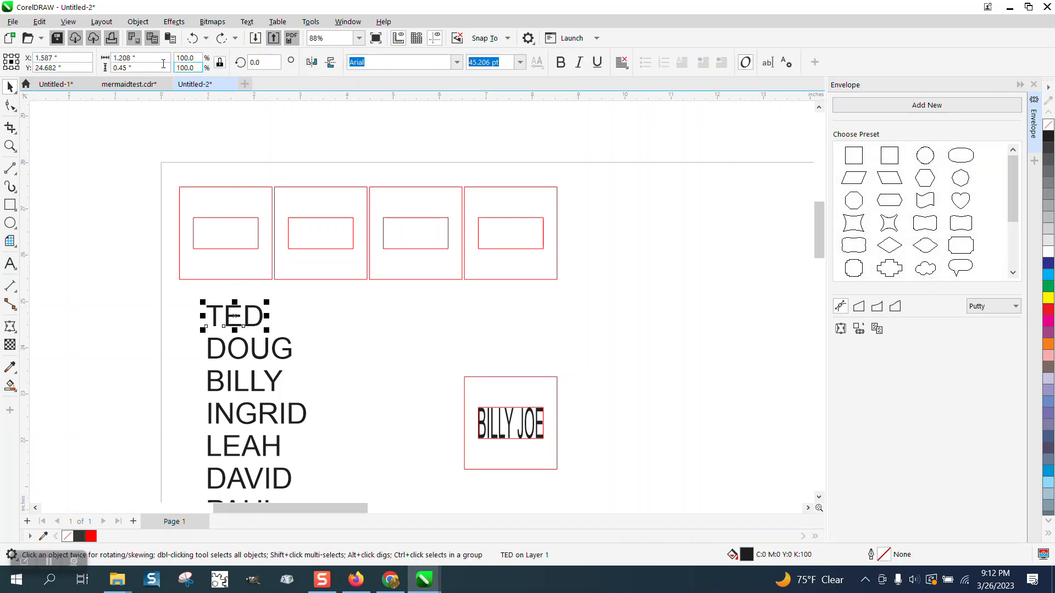
double_click(123, 58)
text(1)
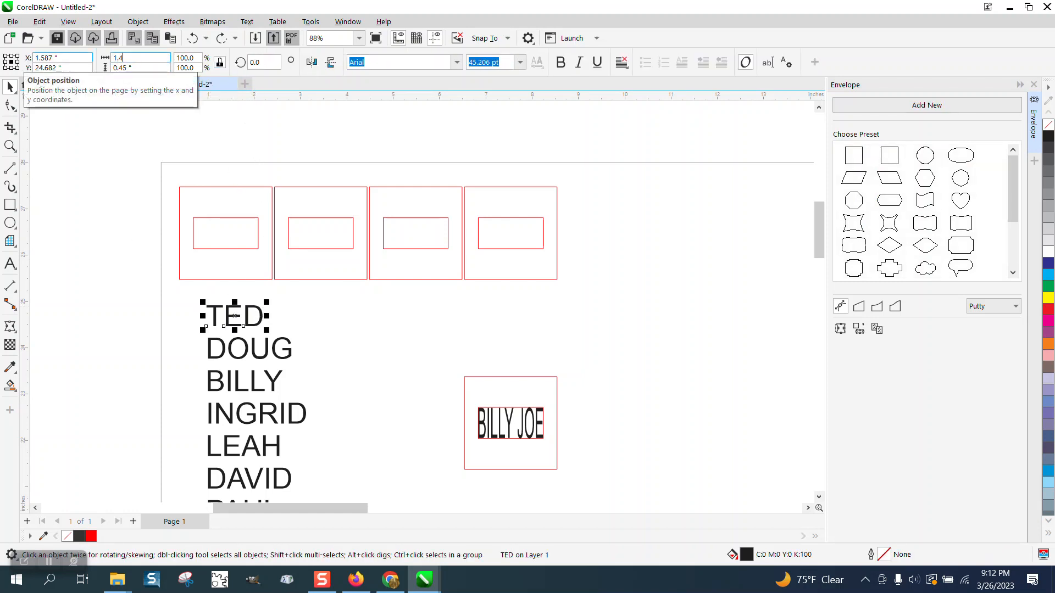
text(.4)
key(Return)
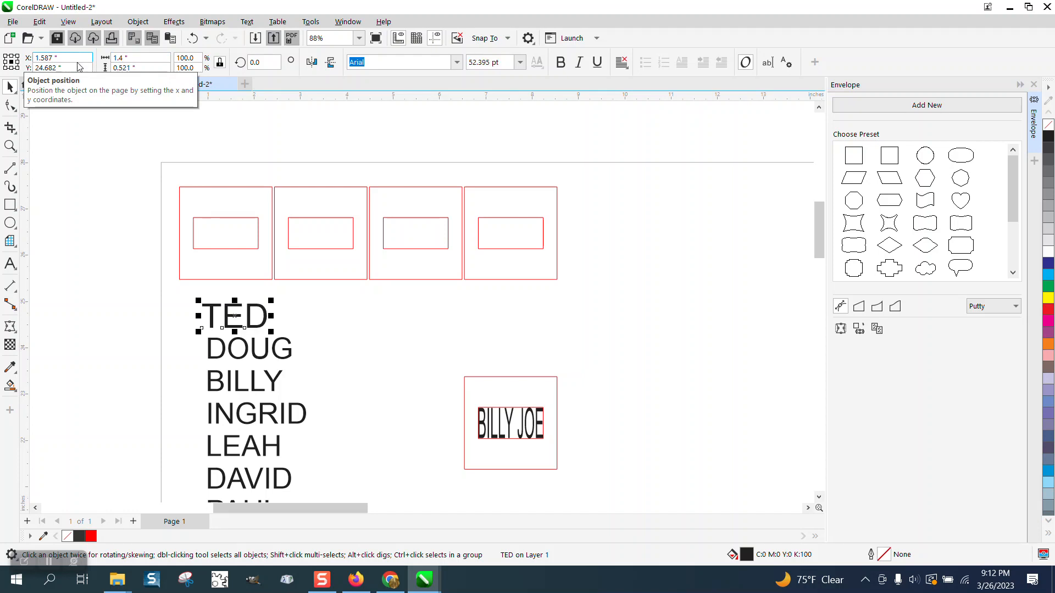
Step: Try setting the second name's width to 1.4 inches with proportions locked, and undo it
click(286, 342)
double_click(127, 57)
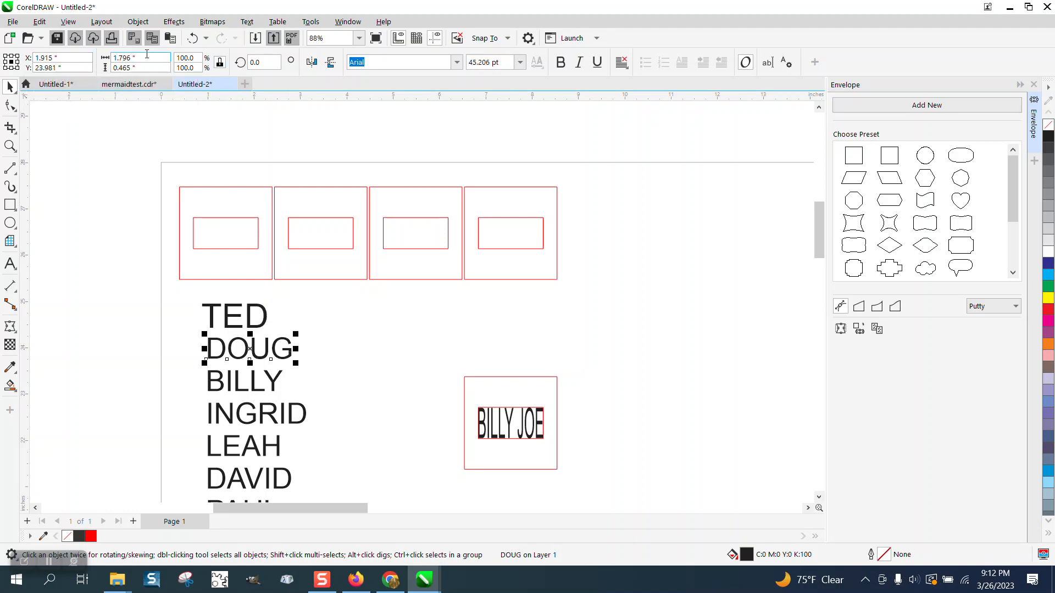
text(1.4)
key(Return)
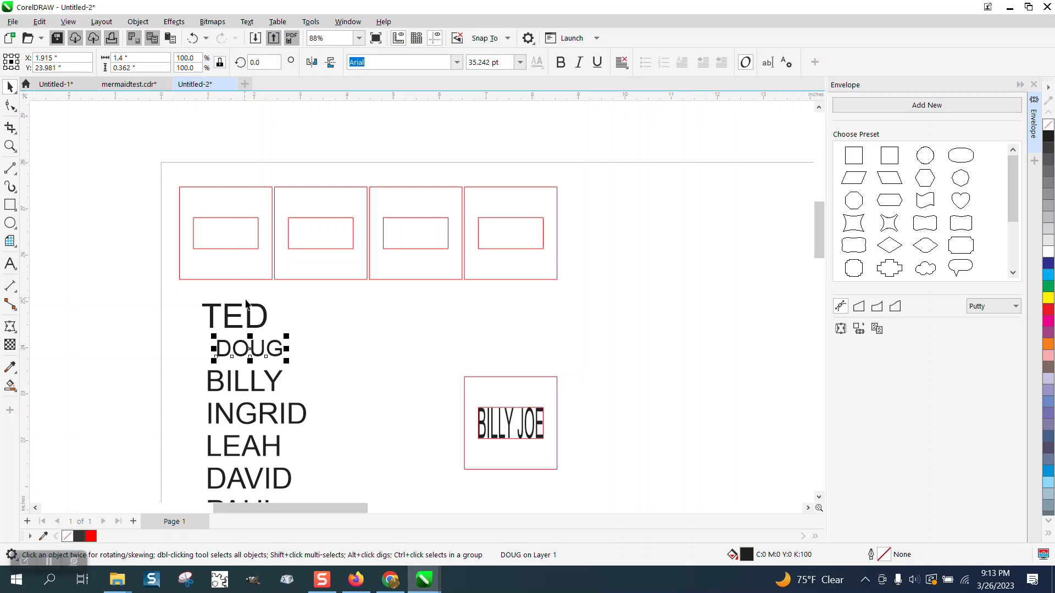
click(192, 38)
Step: With the proportions unlocked, set the first name's height to 0.5 inches
click(265, 312)
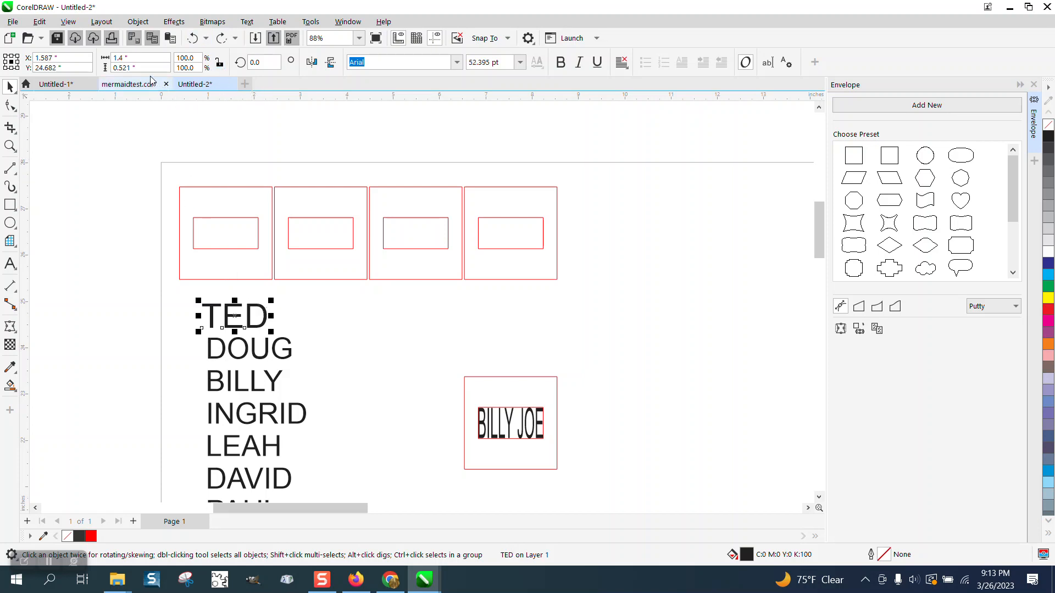
click(125, 67)
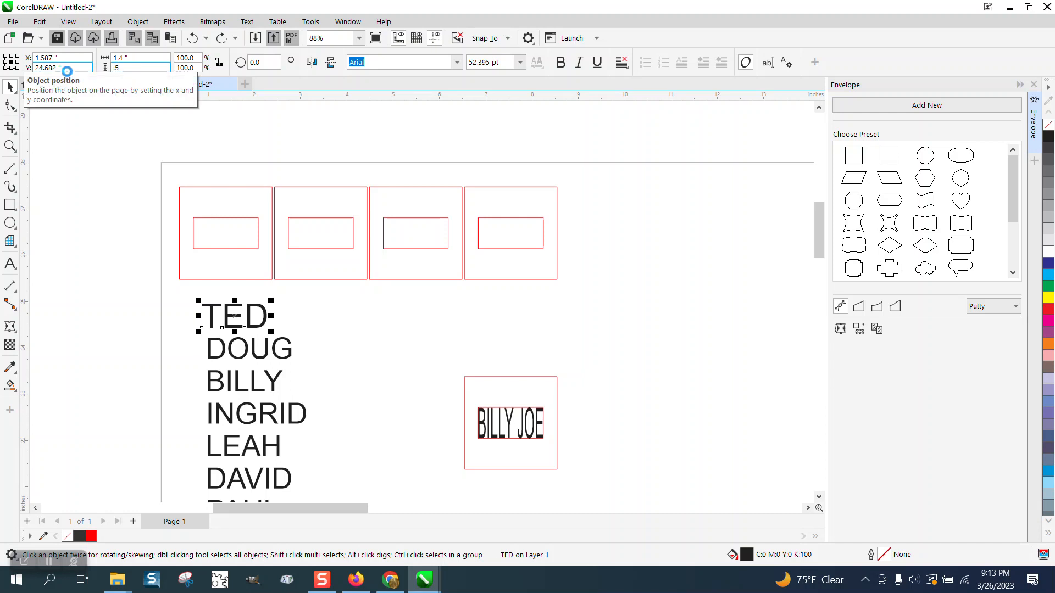
text(0.5)
key(Return)
Step: Resize the second name in the list to 1.4 inches wide and 0.5 inches high
click(289, 356)
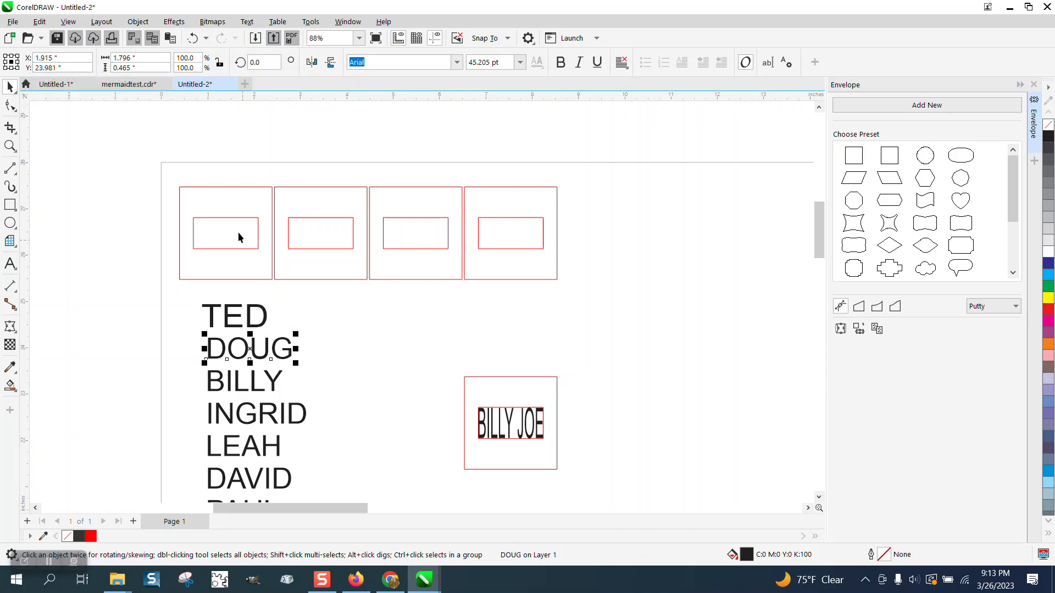
click(138, 58)
text(1.)
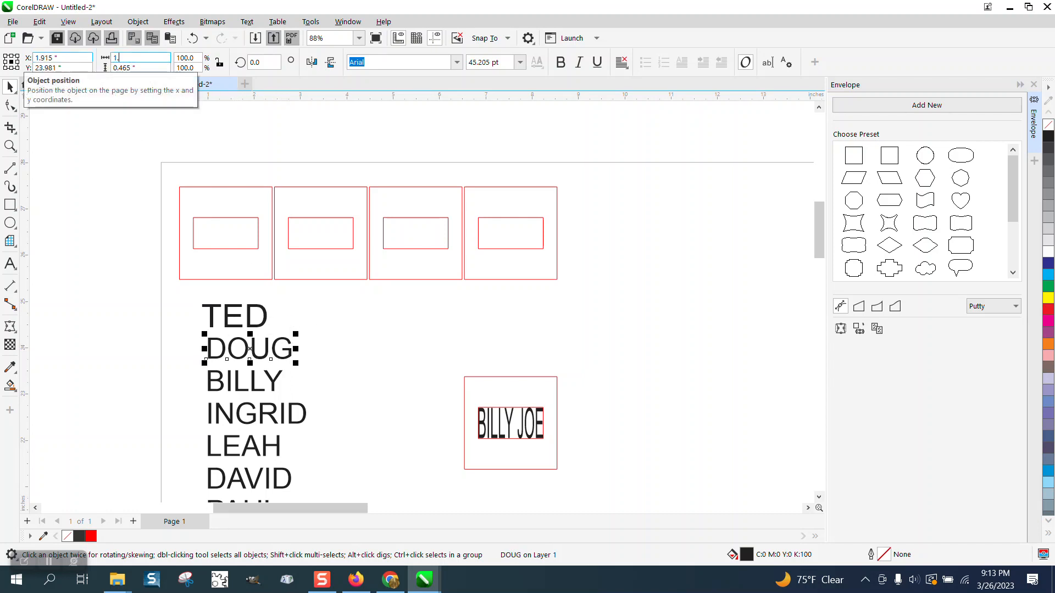
text(4)
key(Tab)
text(.5)
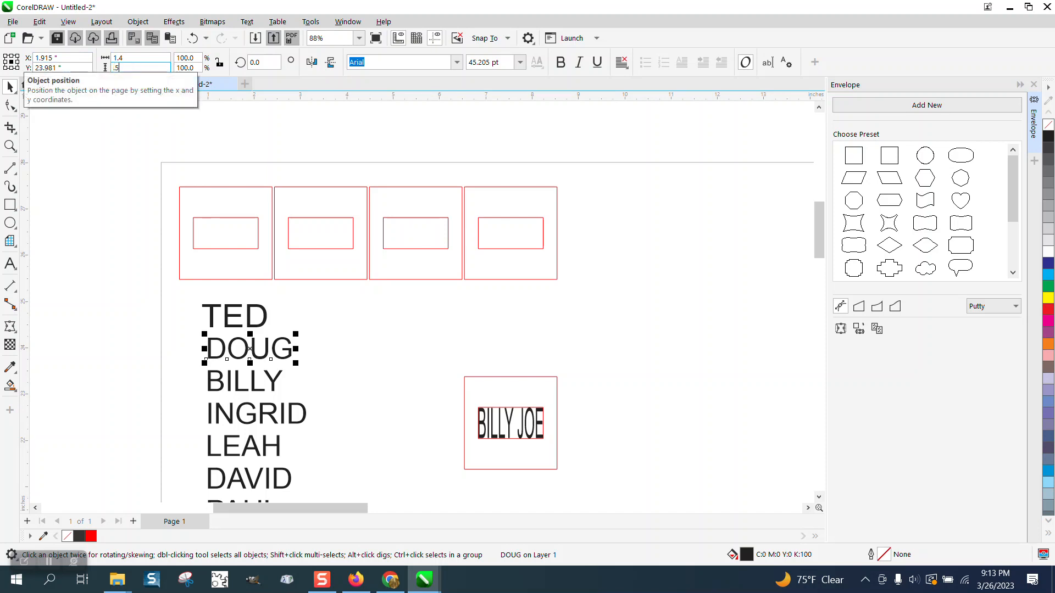
key(Return)
Step: Resize the third name in the list to 1.4 inches wide and 0.5 inches high
click(286, 386)
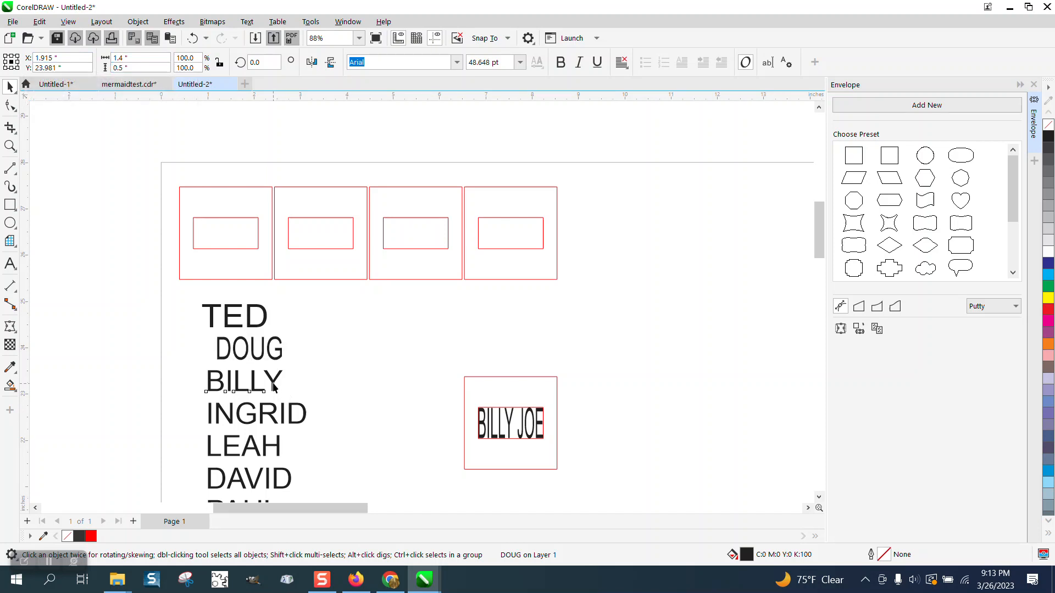
click(140, 57)
text(1.)
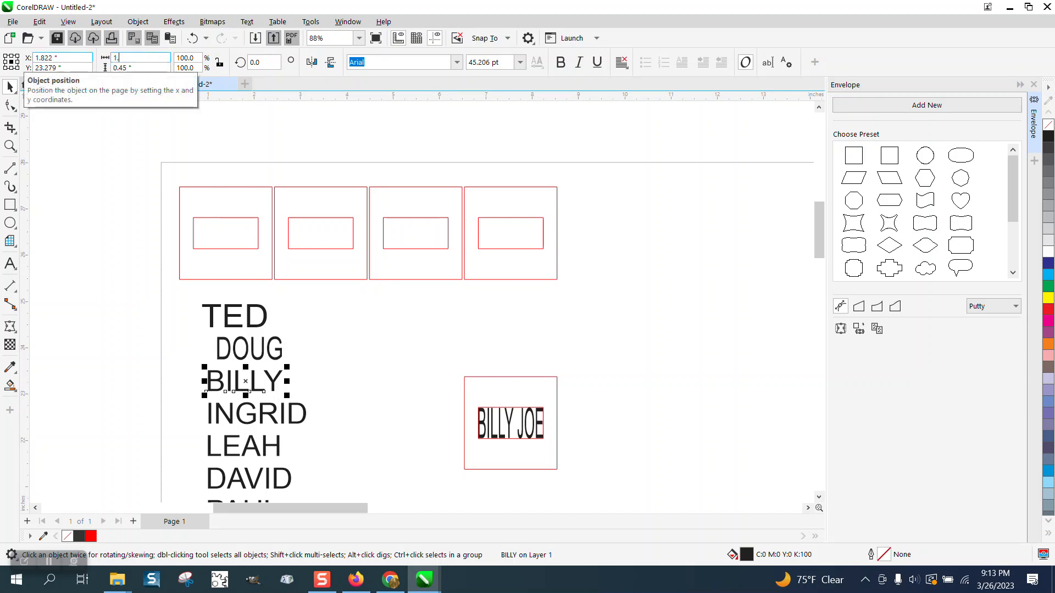
text(4)
key(Tab)
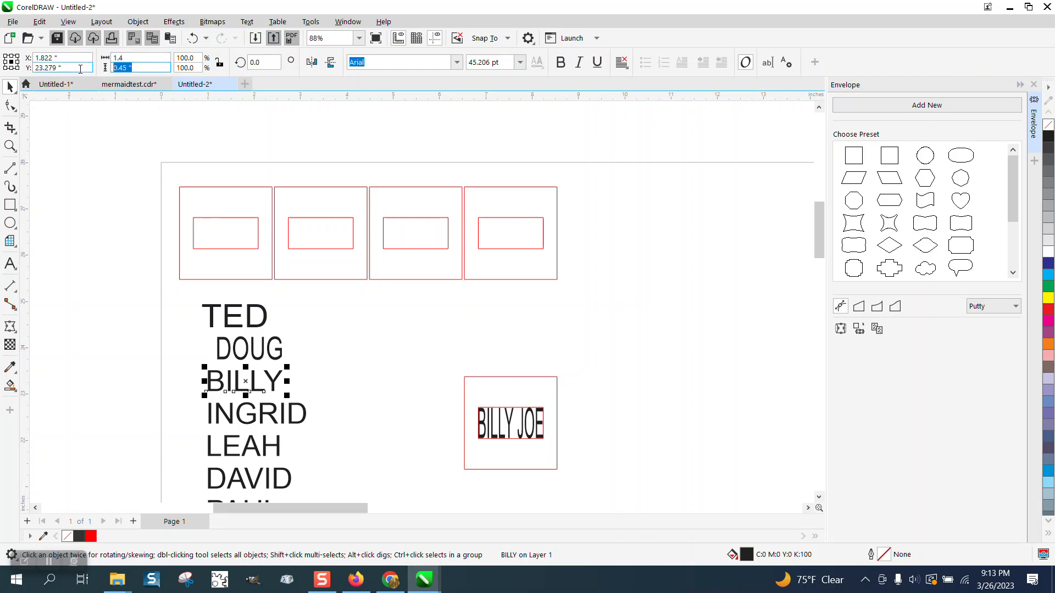
text(.5)
key(Return)
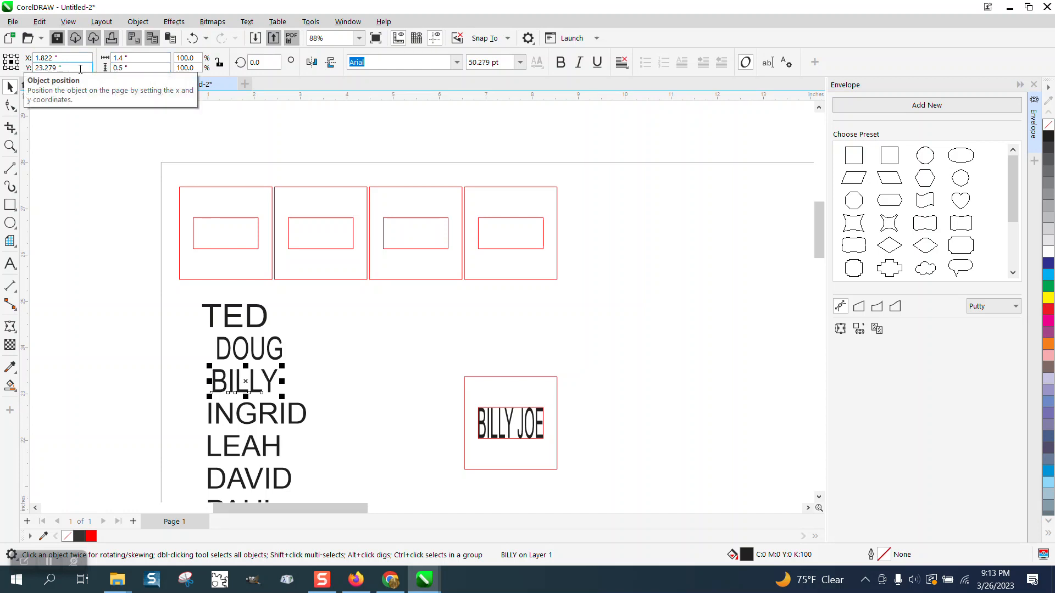
Step: Resize the fourth name in the list to 1.4 inches wide and 0.5 inches high
click(263, 407)
click(140, 58)
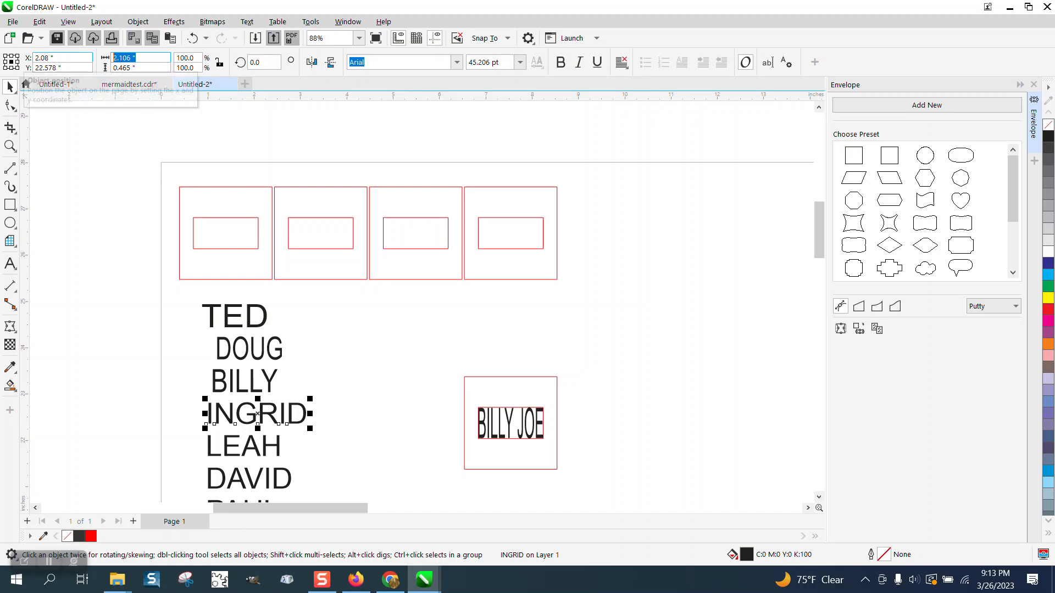
text(1.4)
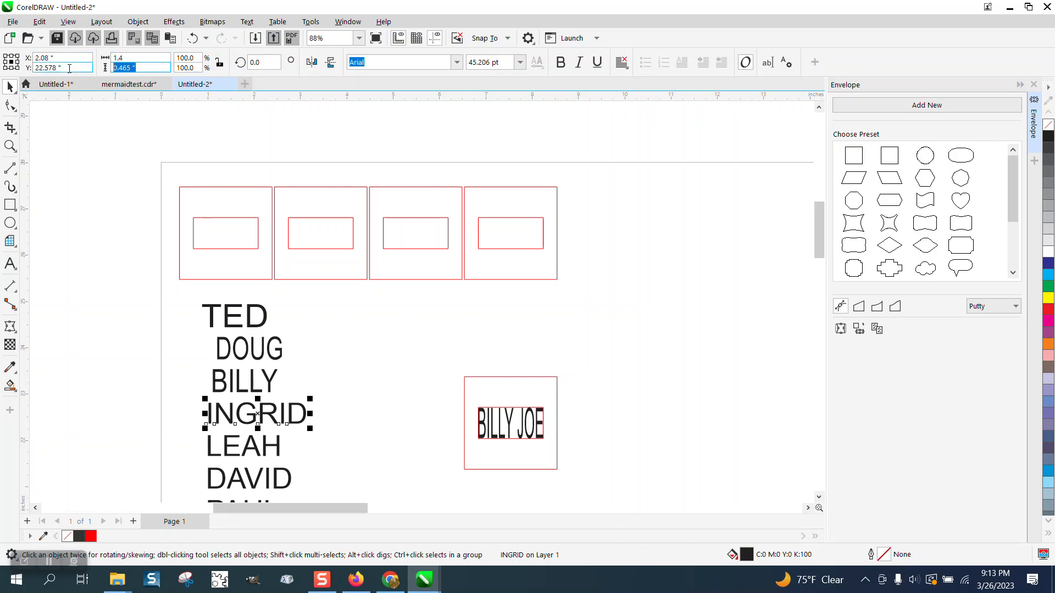
key(Tab)
text(.5)
key(Return)
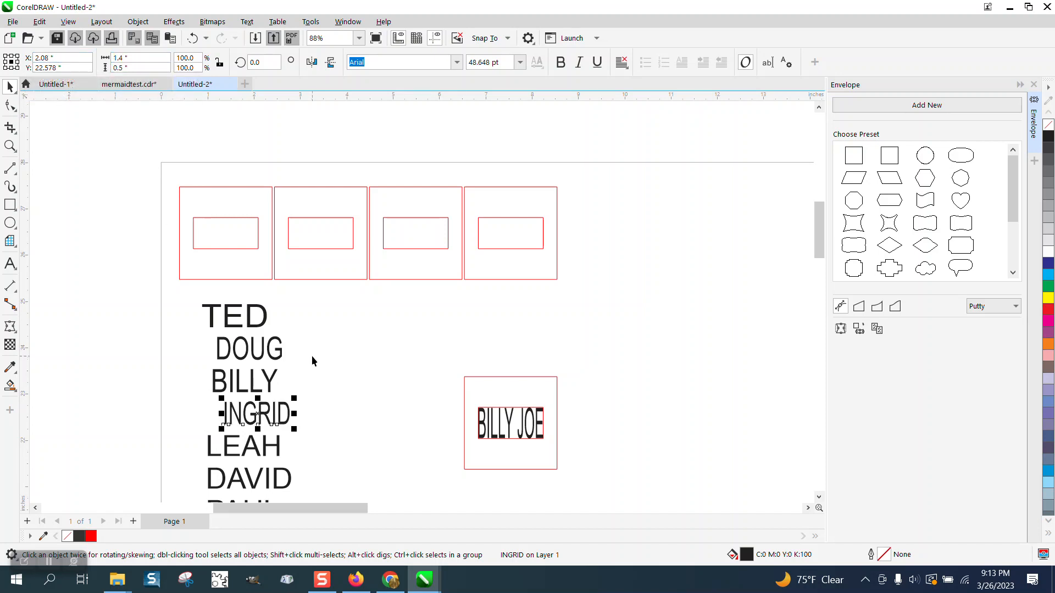
Step: Centre the resized first name horizontally and vertically in the small rectangle of the first square
click(262, 325)
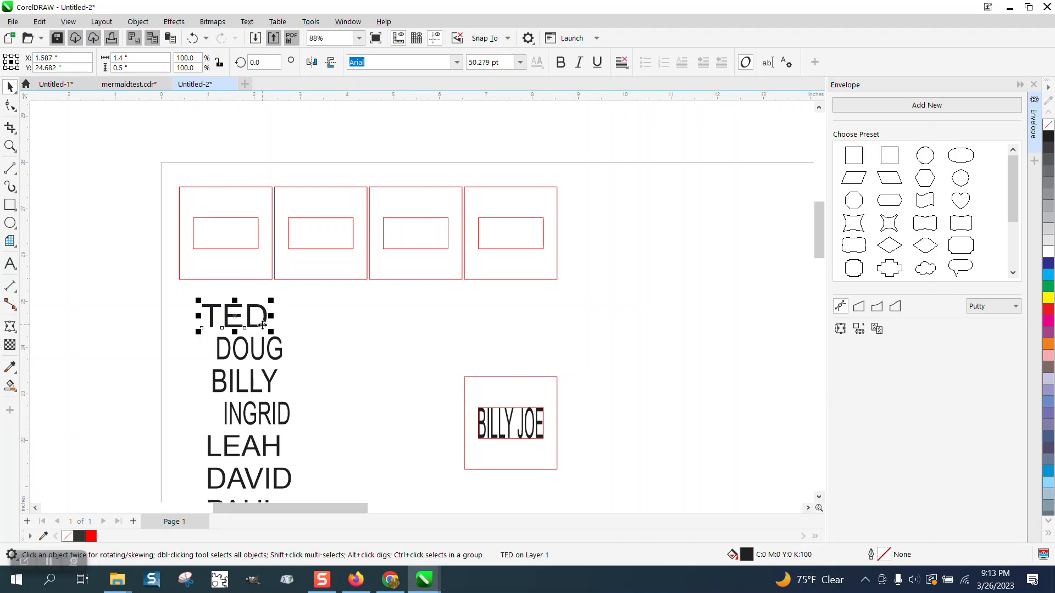
shift+click(247, 248)
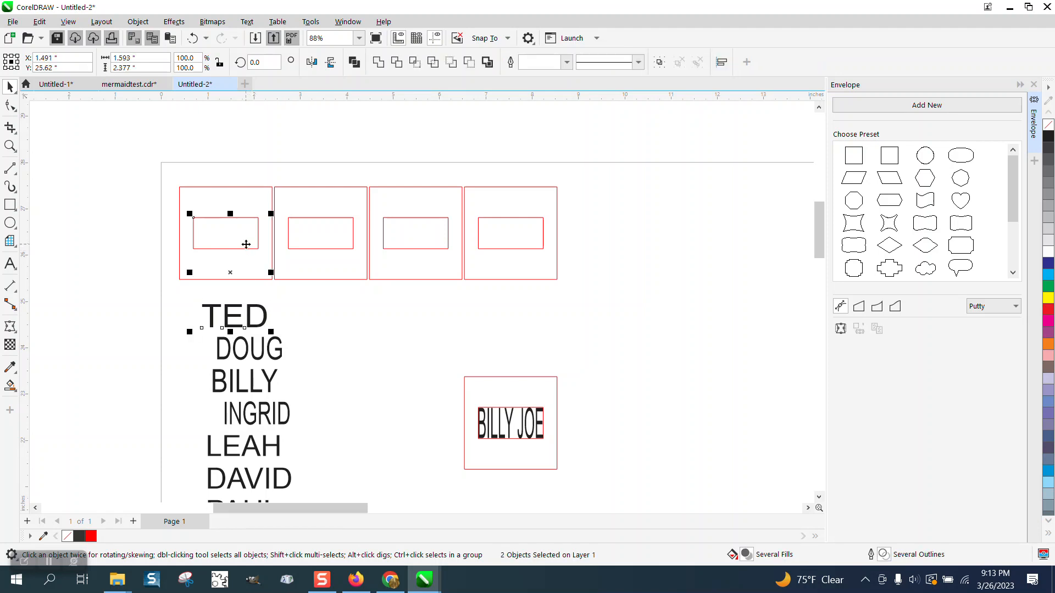
key(e)
key(c)
Step: Centre the resized fourth name horizontally and vertically in the small rectangle of the second square, and clear the selection
click(275, 414)
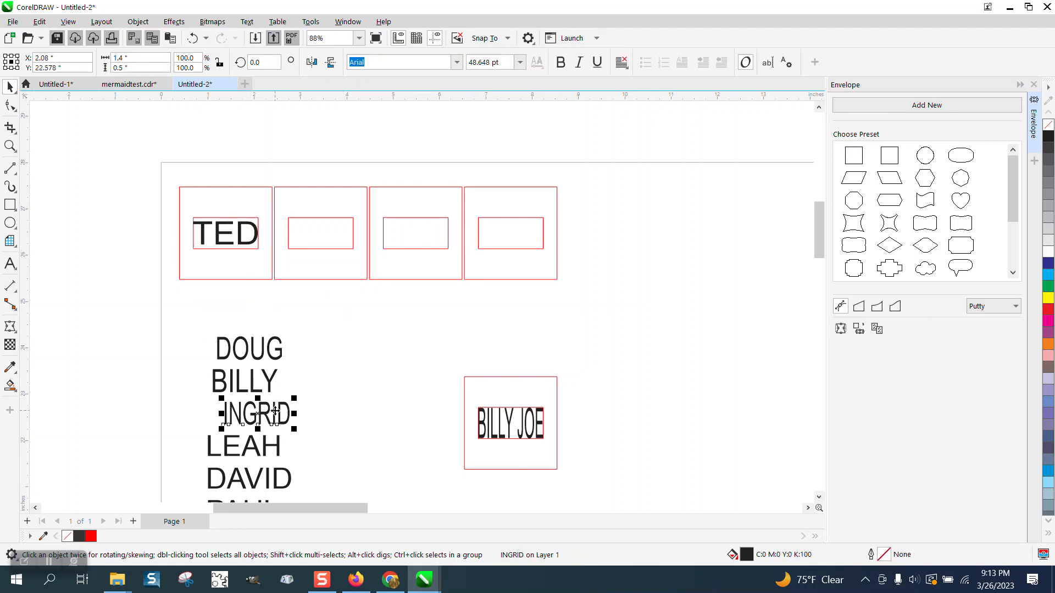
shift+click(304, 249)
key(c)
key(e)
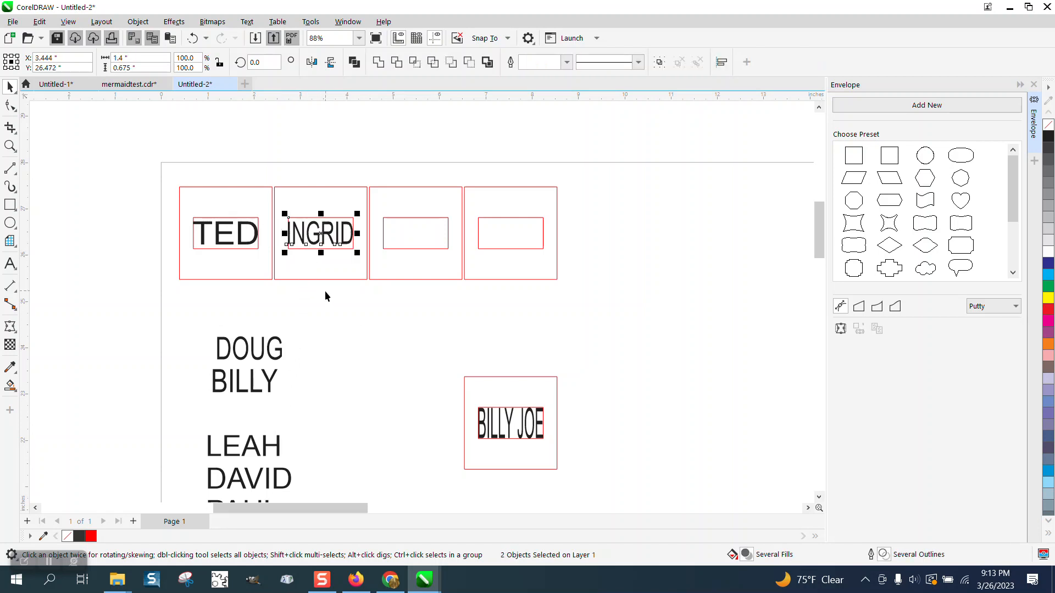
click(331, 314)
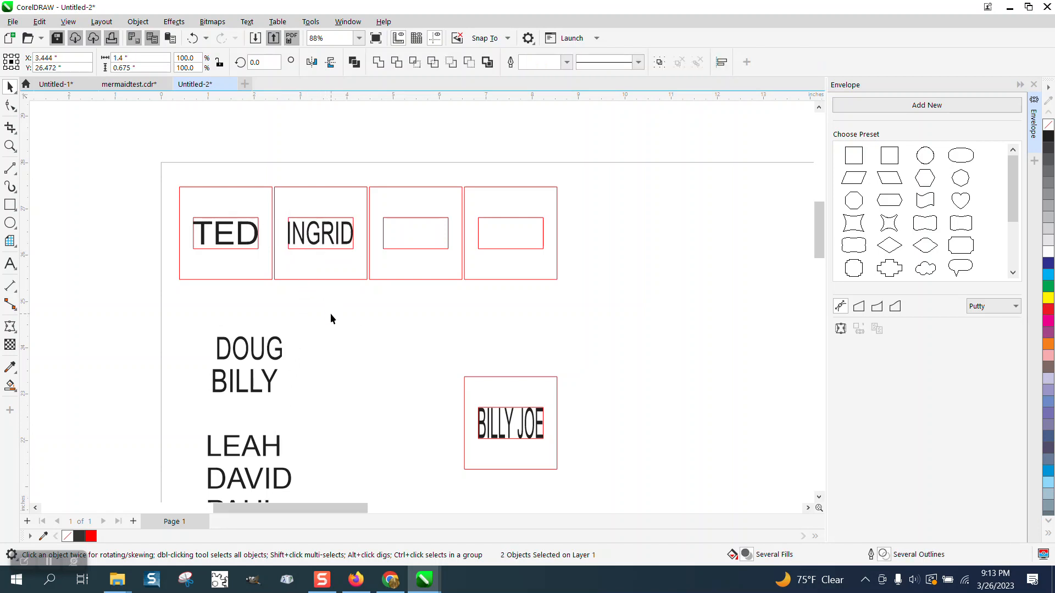
Step: Examine the fit of the two centred names in their rectangles and compare them with the remaining names and squares
click(10, 146)
drag(176, 205, 413, 290)
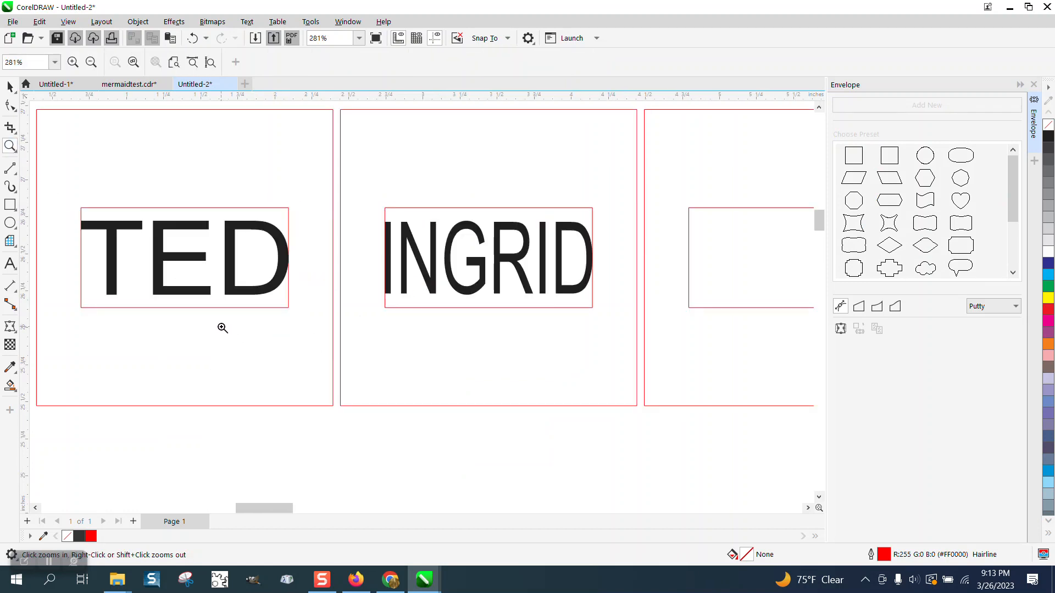
scroll(221, 327, down, 1)
scroll(271, 315, down, 1)
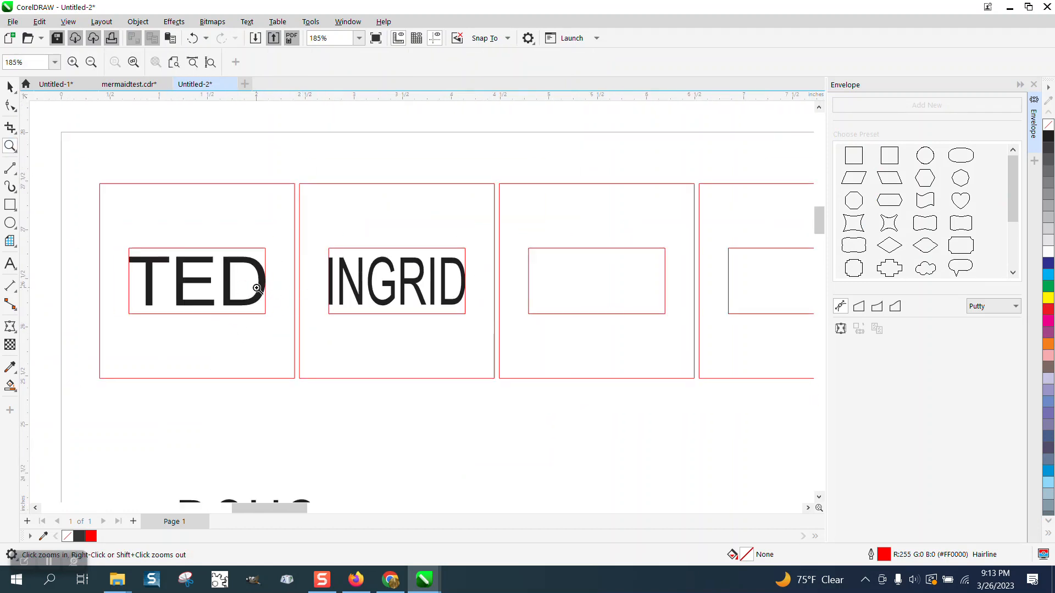
scroll(259, 288, down, 2)
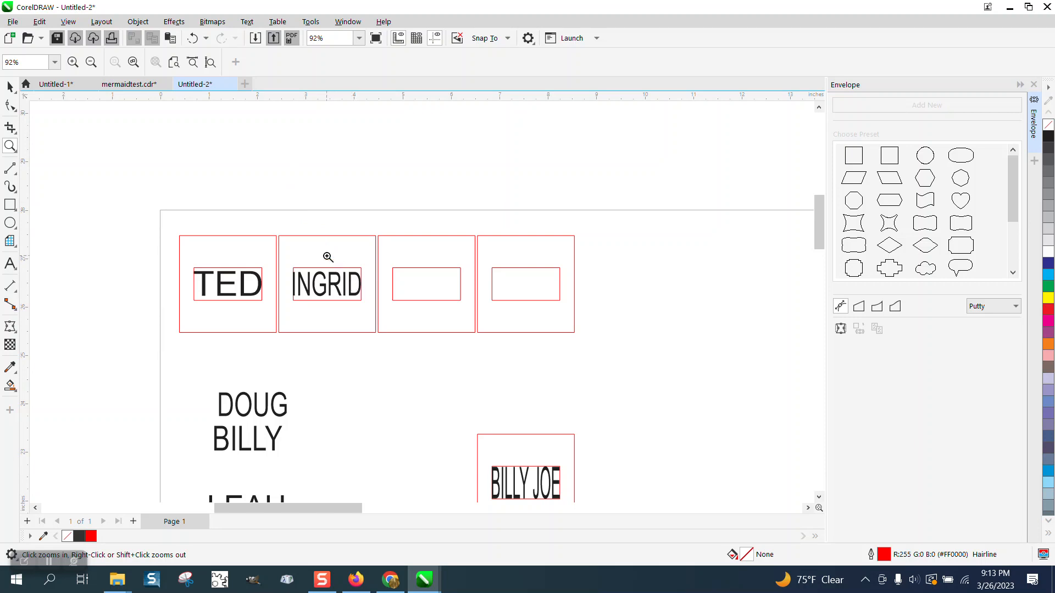
scroll(328, 254, down, 1)
scroll(237, 270, down, 1)
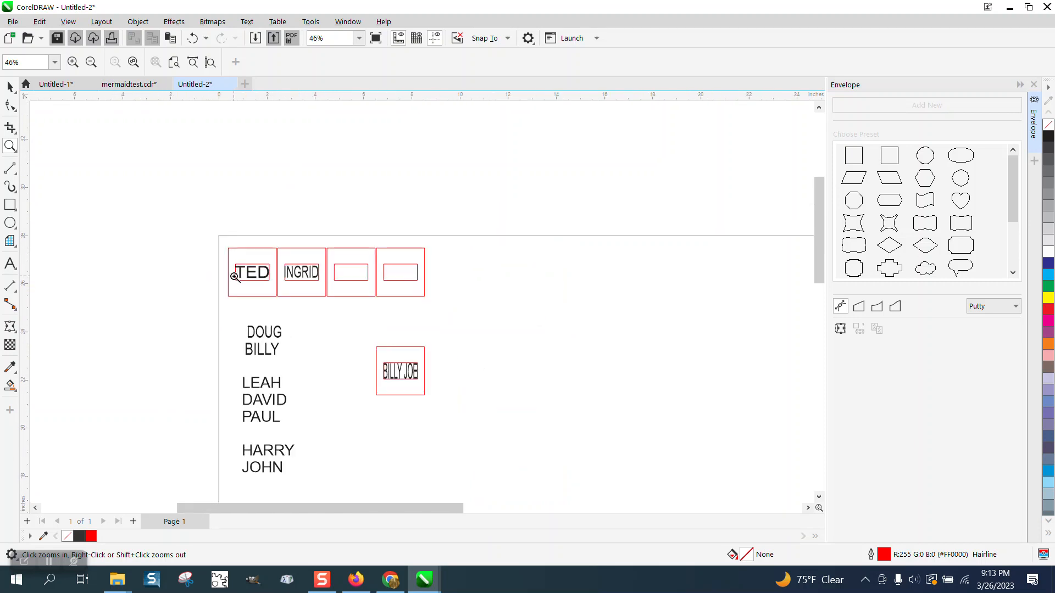
drag(204, 234, 480, 473)
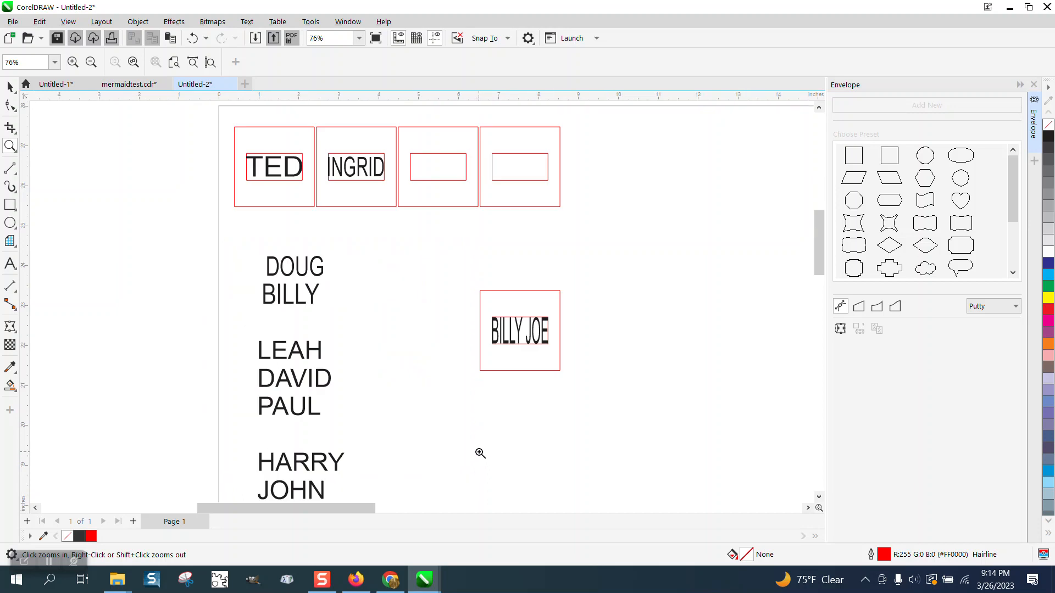
scroll(408, 382, down, 1)
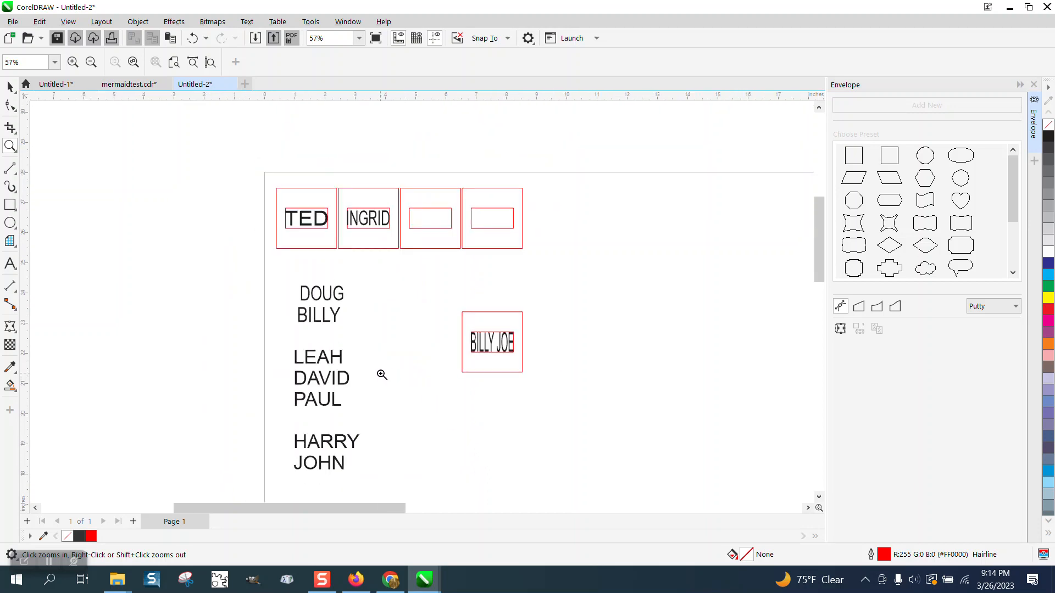